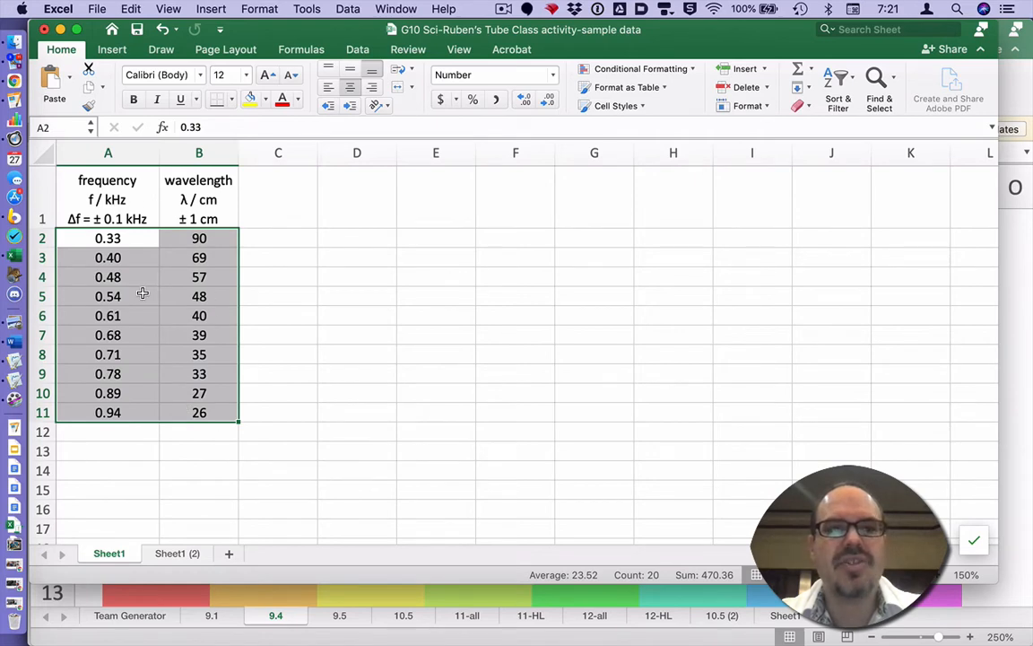
Copy the ten frequency and wavelength rows (A2:B11) in Excel and switch to Logger Pro.
{"action": "left_click", "coordinate": [131, 9]}
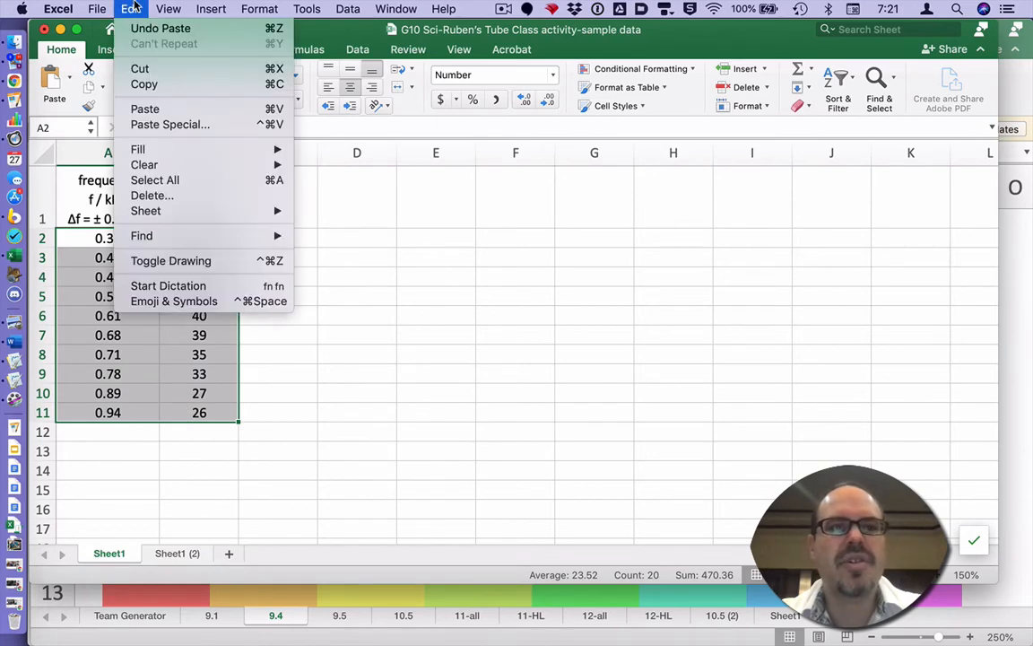
{"action": "left_click", "coordinate": [139, 84]}
{"action": "key", "text": "super+Tab"}
{"action": "key", "text": "super+Tab"}
{"action": "key", "text": "super+Tab"}
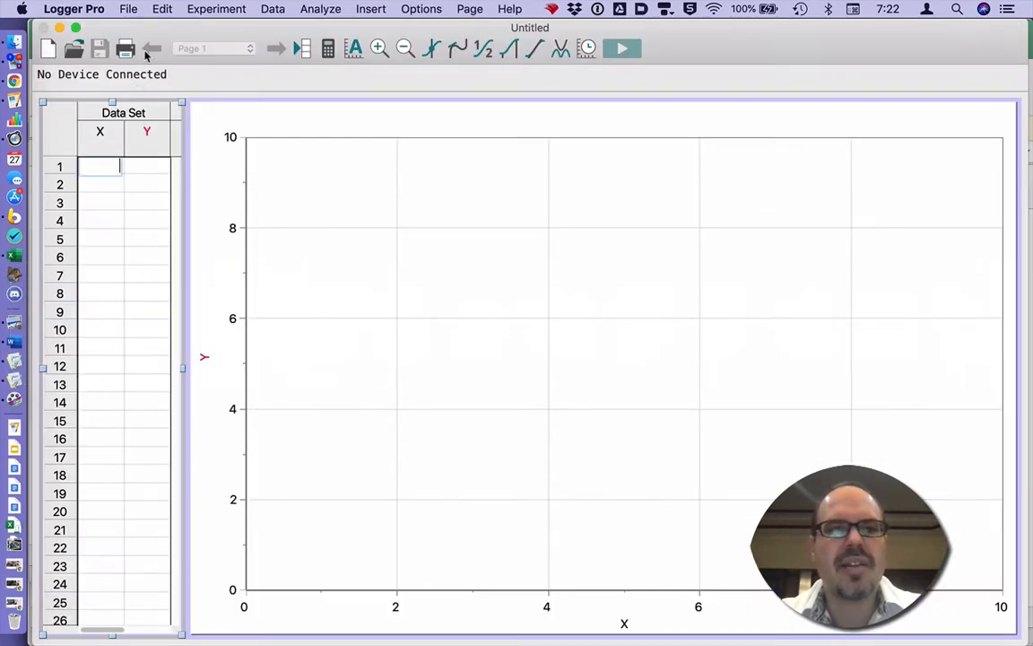
Paste the ten frequency–wavelength pairs into the data table and autoscale the graph from 0.
{"action": "left_click", "coordinate": [161, 9]}
{"action": "left_click", "coordinate": [166, 100]}
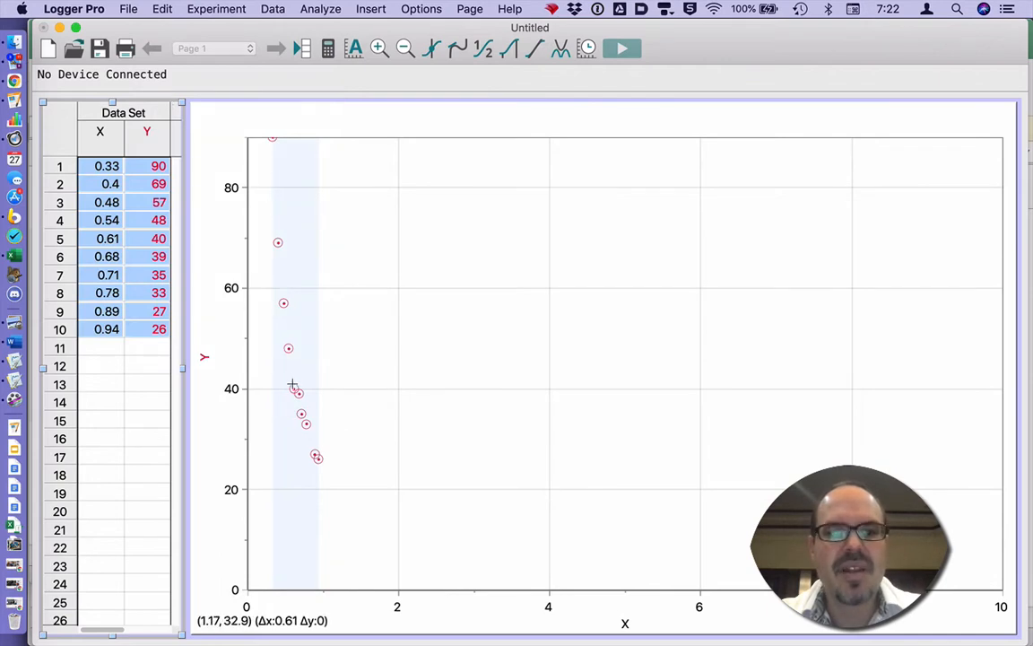
{"action": "right_click", "coordinate": [446, 285]}
{"action": "mouse_move", "coordinate": [489, 355]}
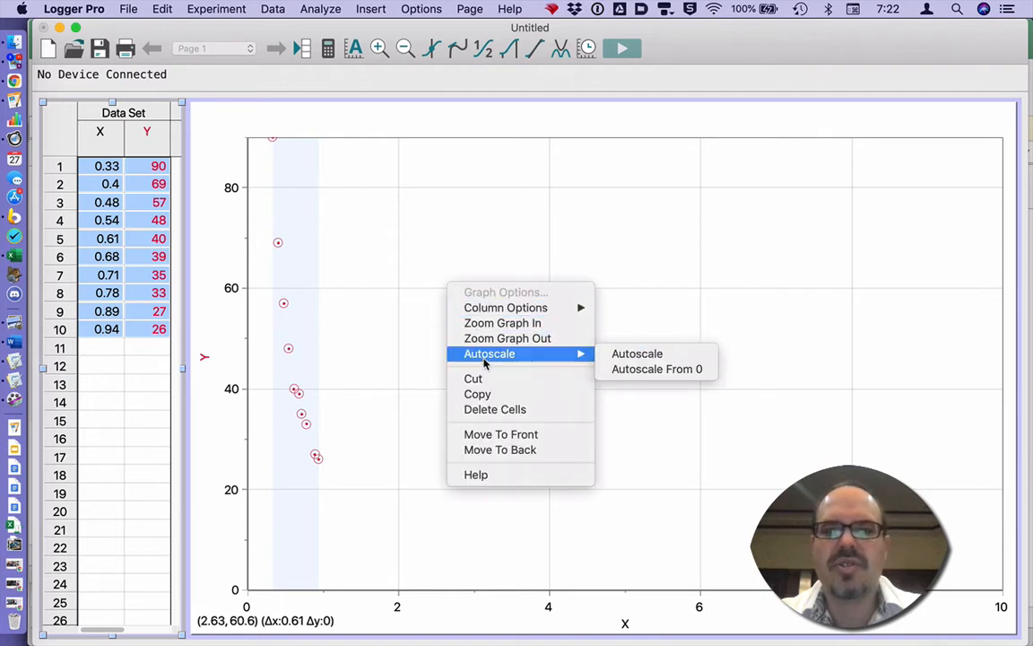
{"action": "left_click", "coordinate": [646, 370]}
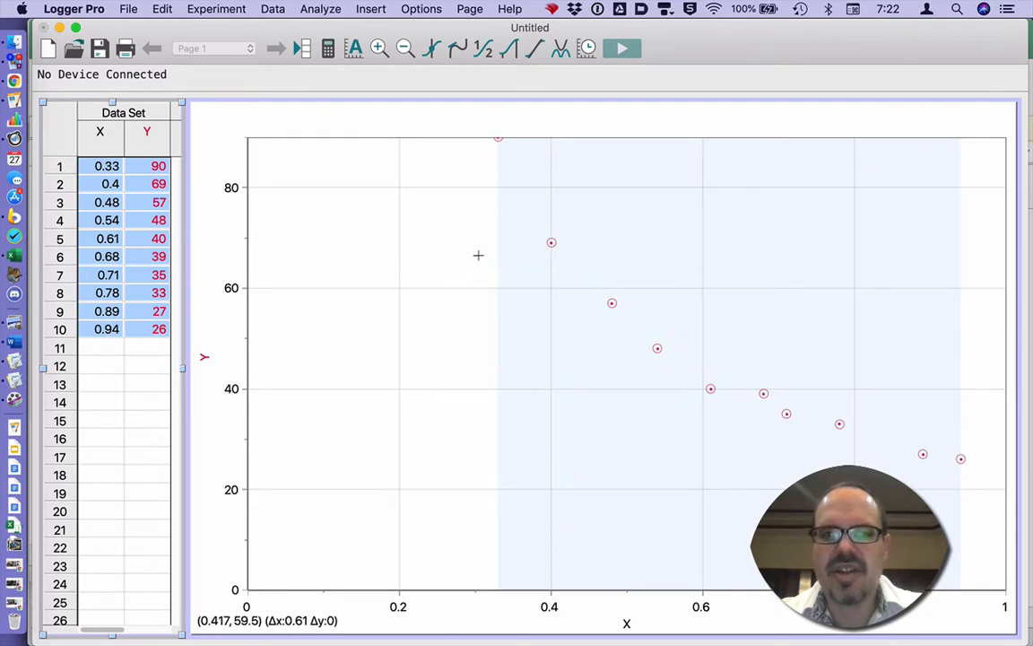
Stretch the Y axis so every point, including the 90 value, is visible.
{"action": "left_click", "coordinate": [508, 142]}
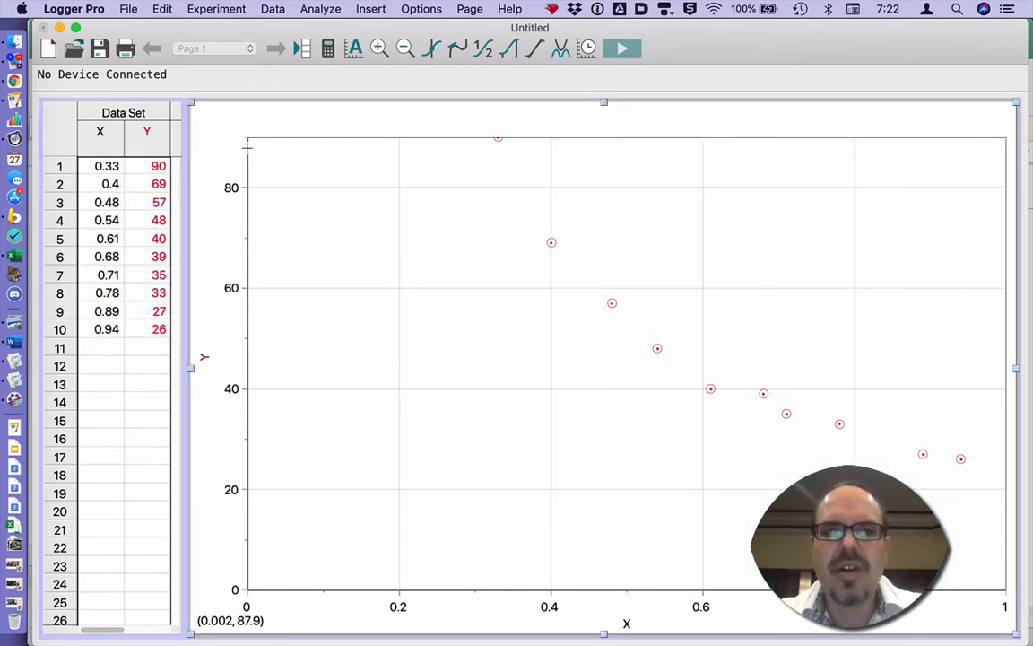
{"action": "left_click_drag", "start_coordinate": [247, 152], "coordinate": [248, 173]}
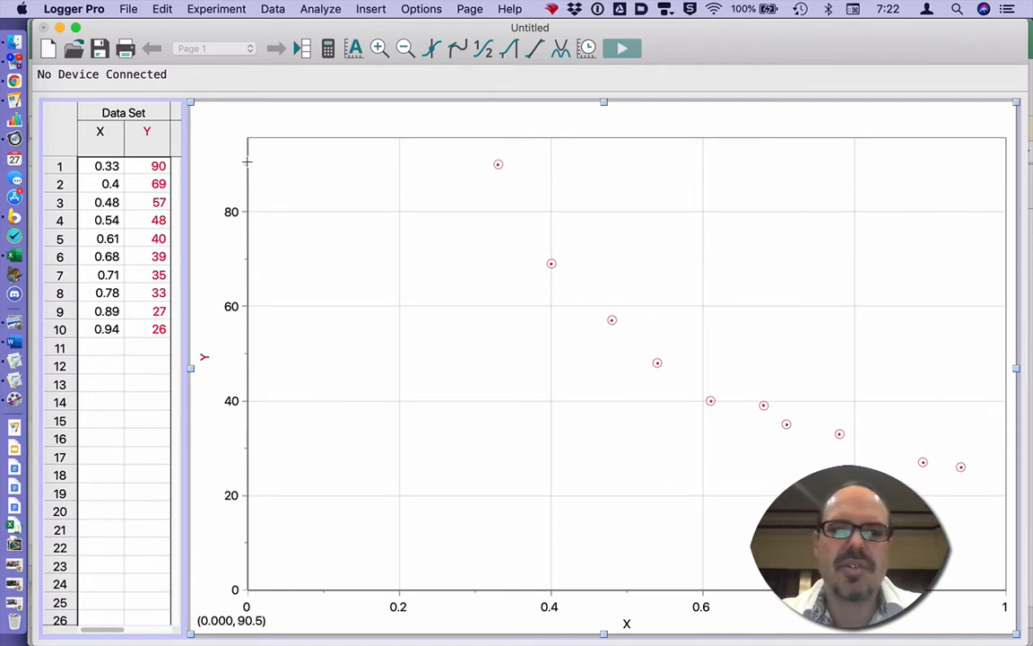
{"action": "mouse_move", "coordinate": [246, 155]}
{"action": "left_mouse_down"}
{"action": "mouse_move", "coordinate": [247, 179]}
{"action": "mouse_move", "coordinate": [246, 153]}
{"action": "left_mouse_up"}
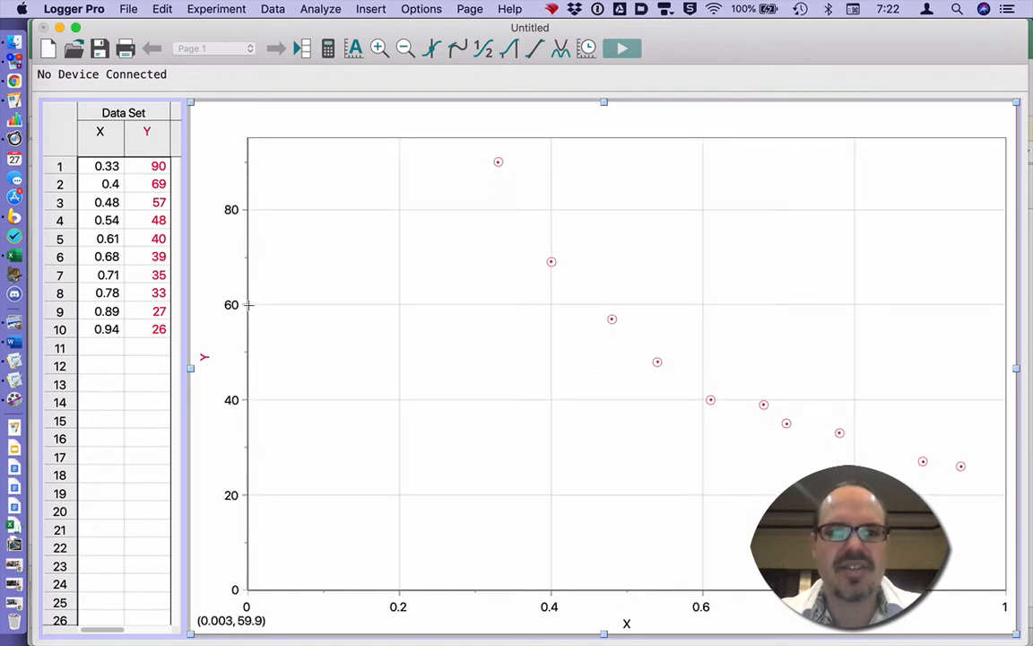
Name the X column 'frequency' with short name f and units kHz.
{"action": "double_click", "coordinate": [100, 133]}
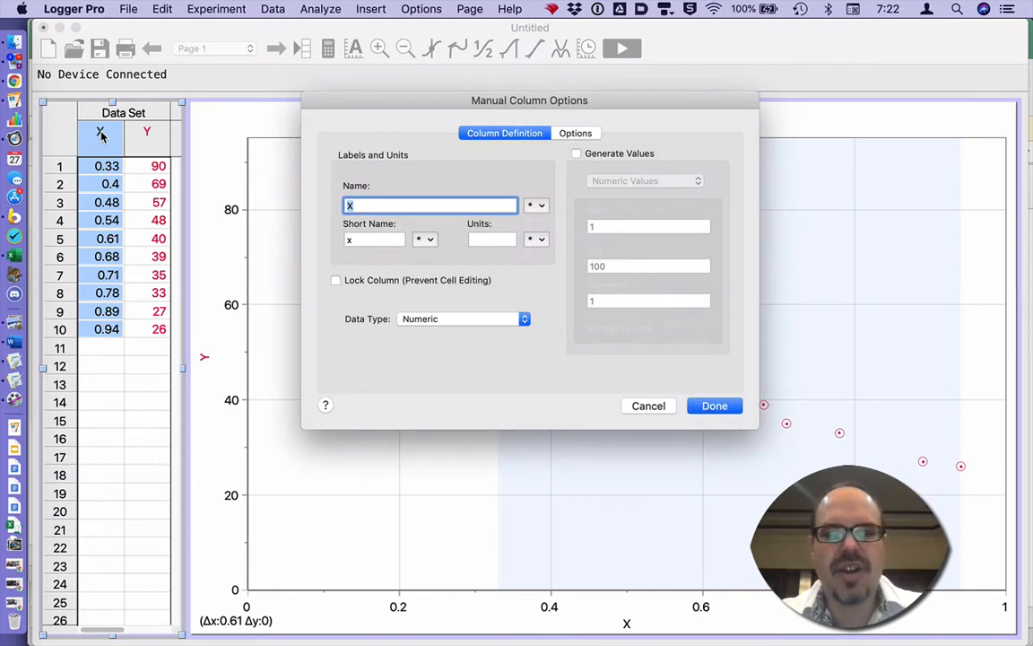
{"action": "key", "text": "super+Tab"}
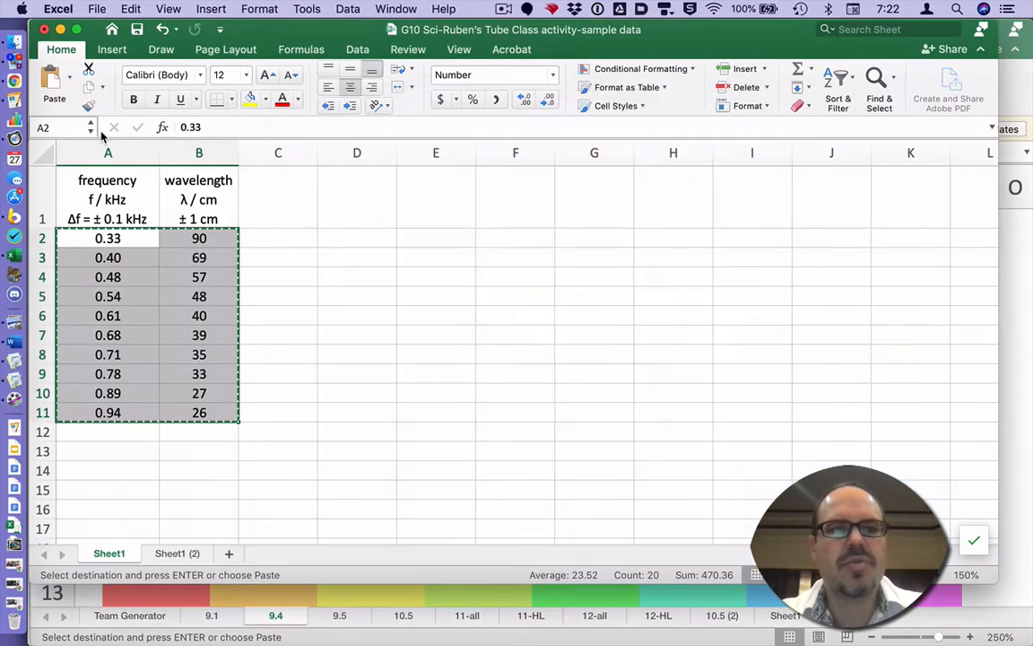
{"action": "key", "text": "super+Tab"}
{"action": "type", "text": "frequenc"}
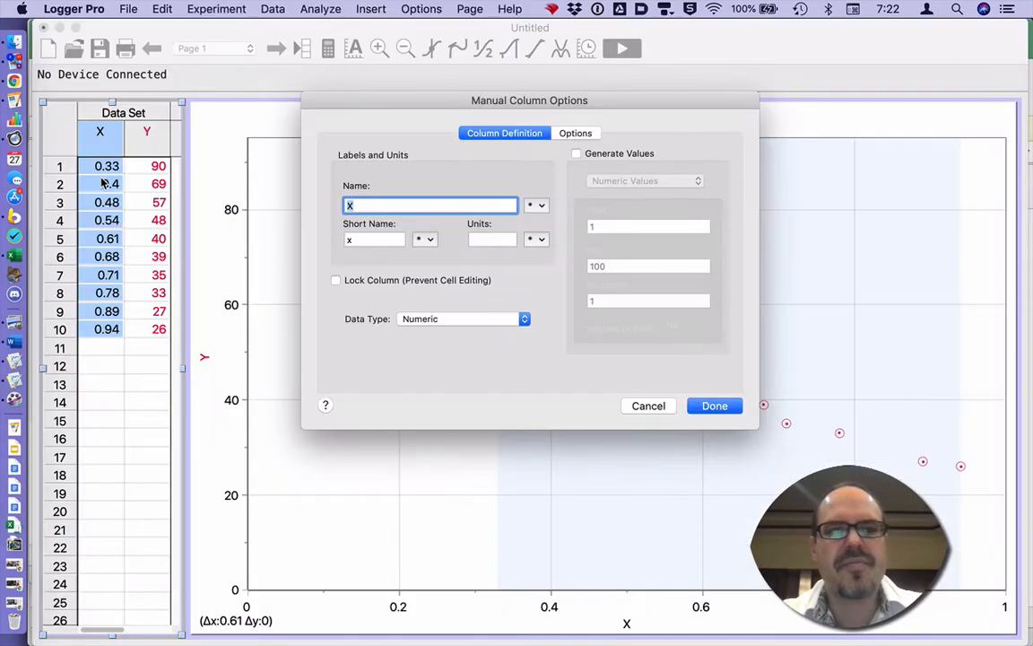
{"action": "type", "text": "y"}
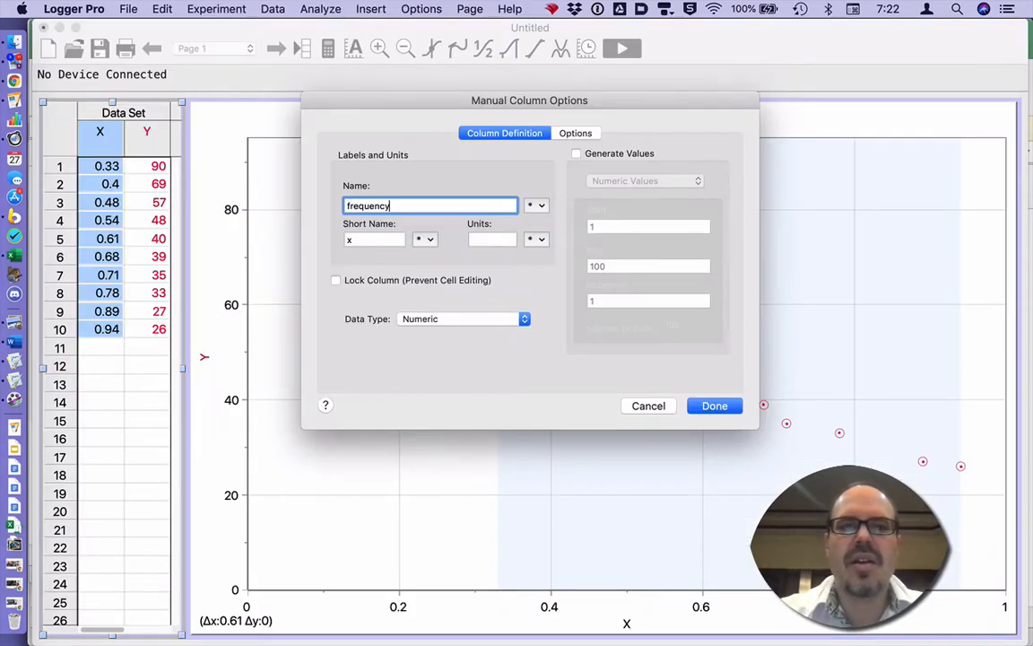
{"action": "key", "text": "Tab"}
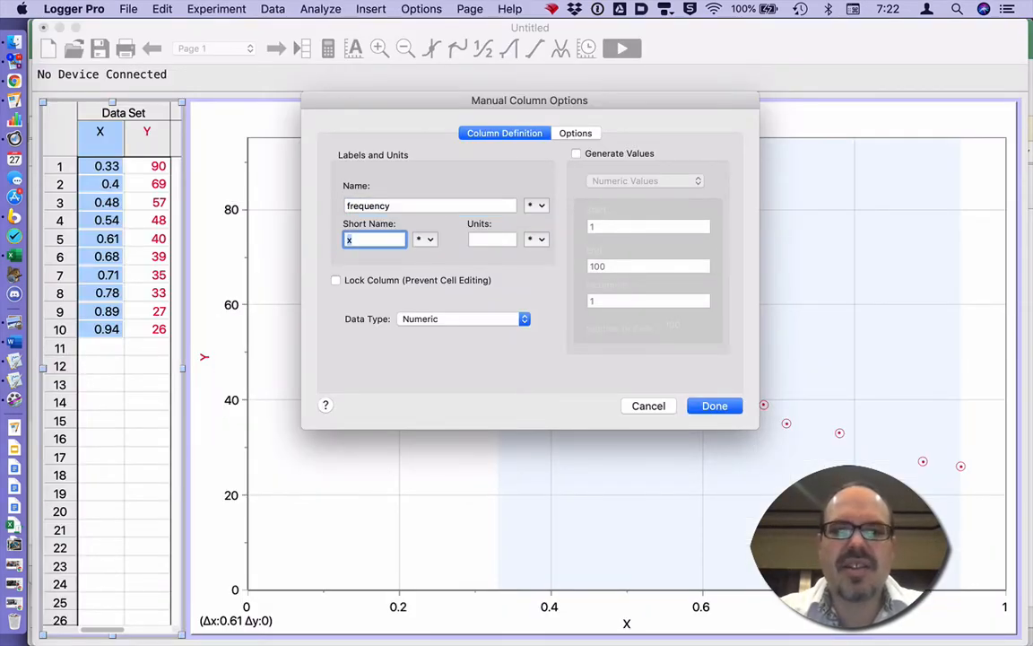
{"action": "key", "text": "Tab"}
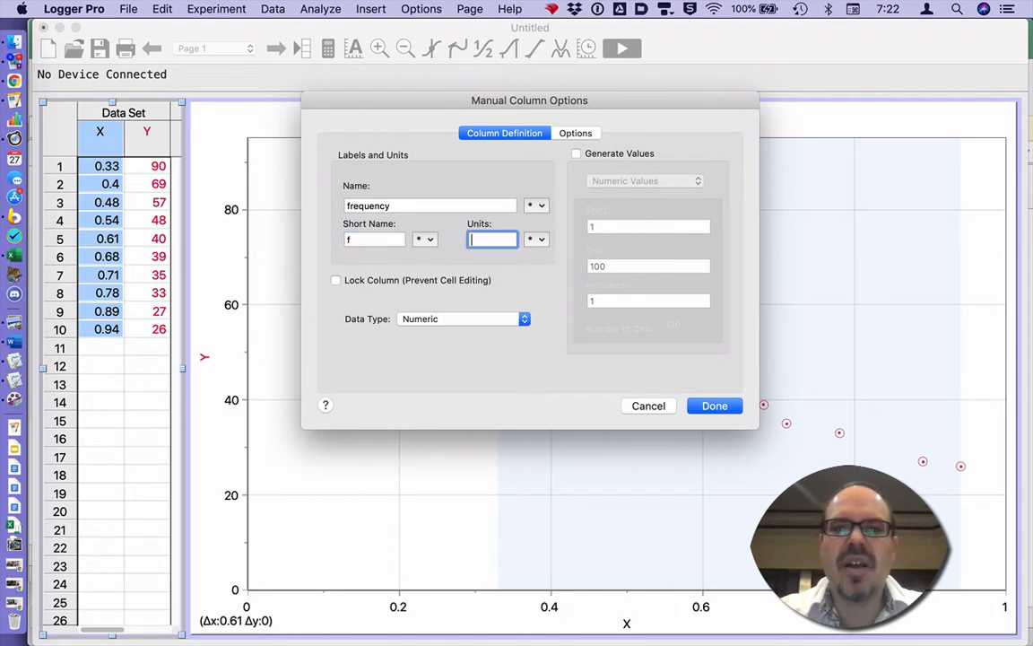
{"action": "type", "text": "kHz"}
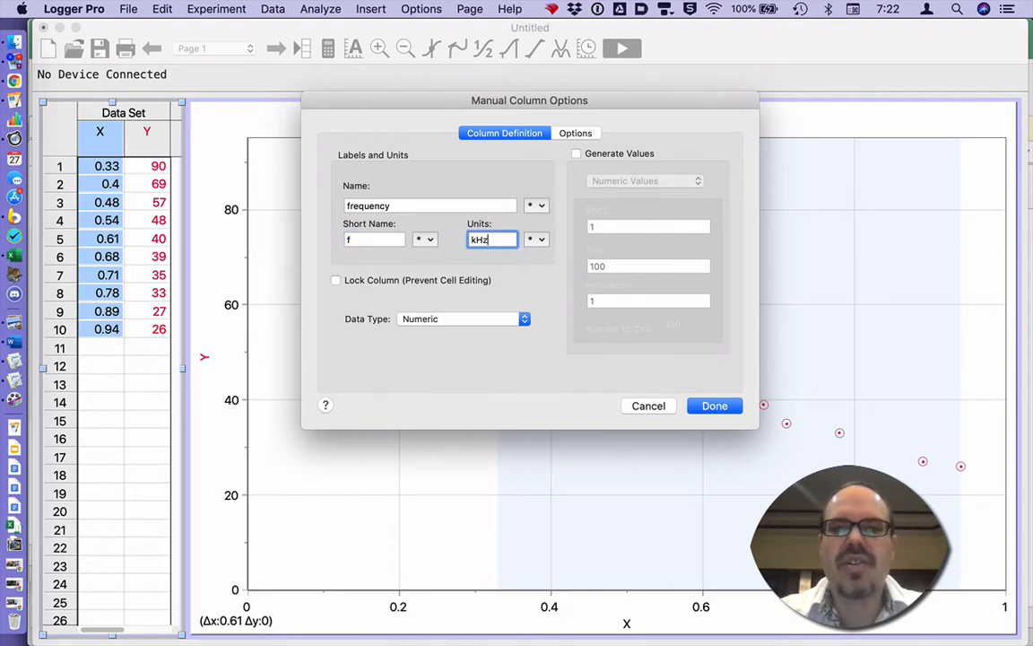
{"action": "left_click", "coordinate": [715, 406]}
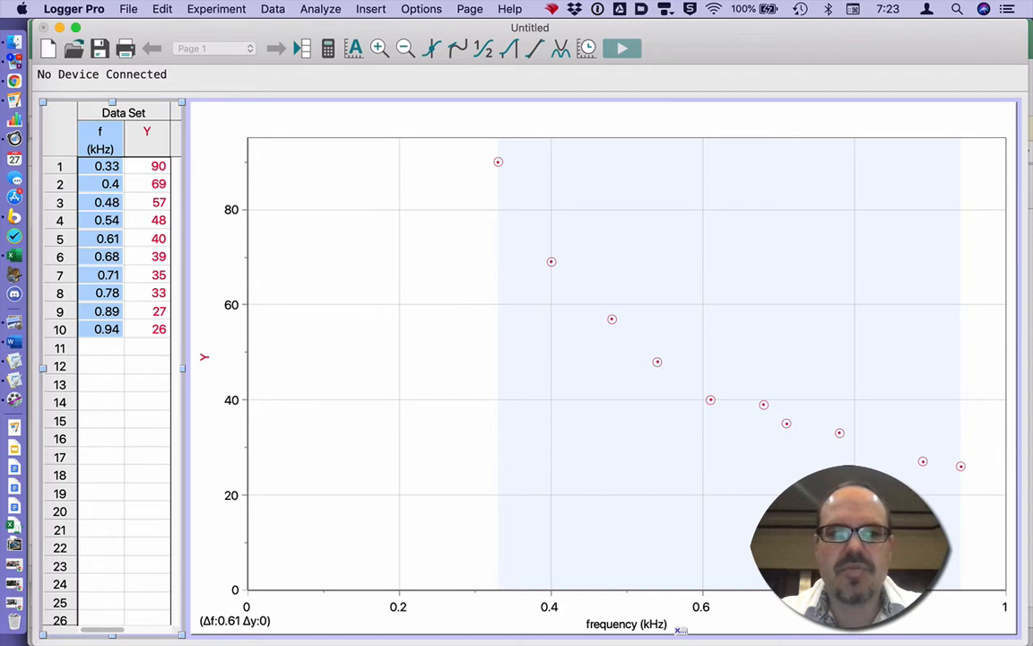
{"action": "double_click", "coordinate": [149, 131]}
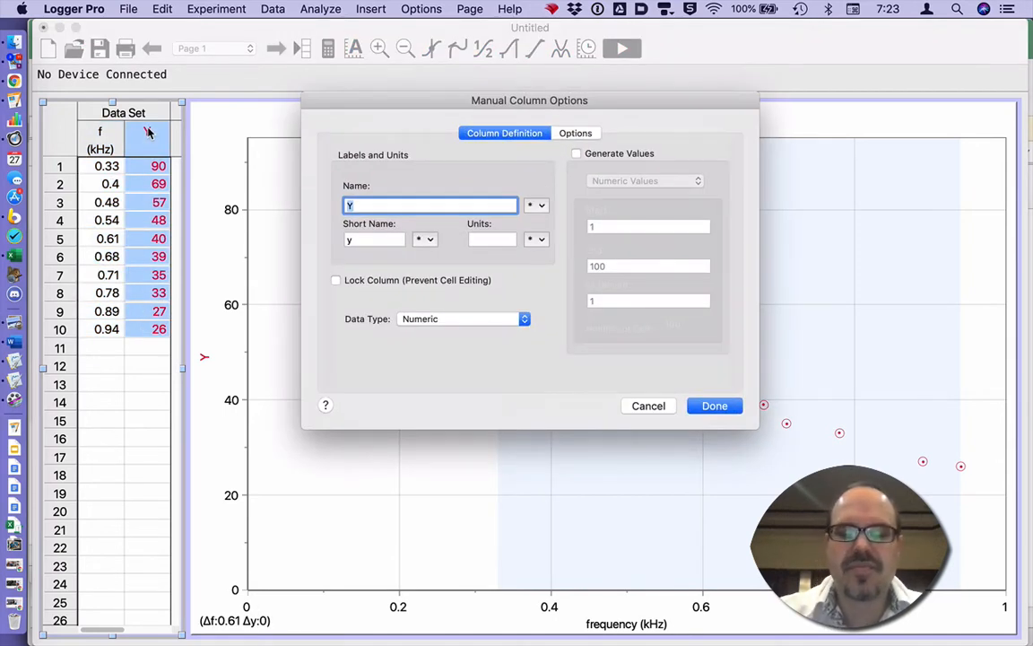
Name the Y column 'wavelength' with Greek short name λ and units cm.
{"action": "type", "text": "wavelength"}
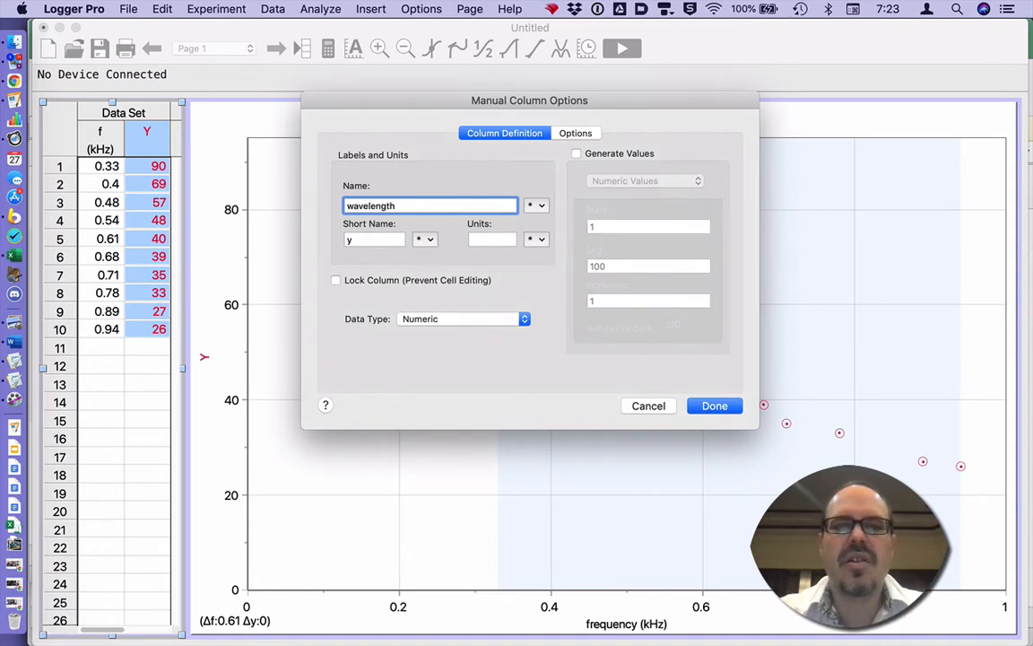
{"action": "key", "text": "Tab"}
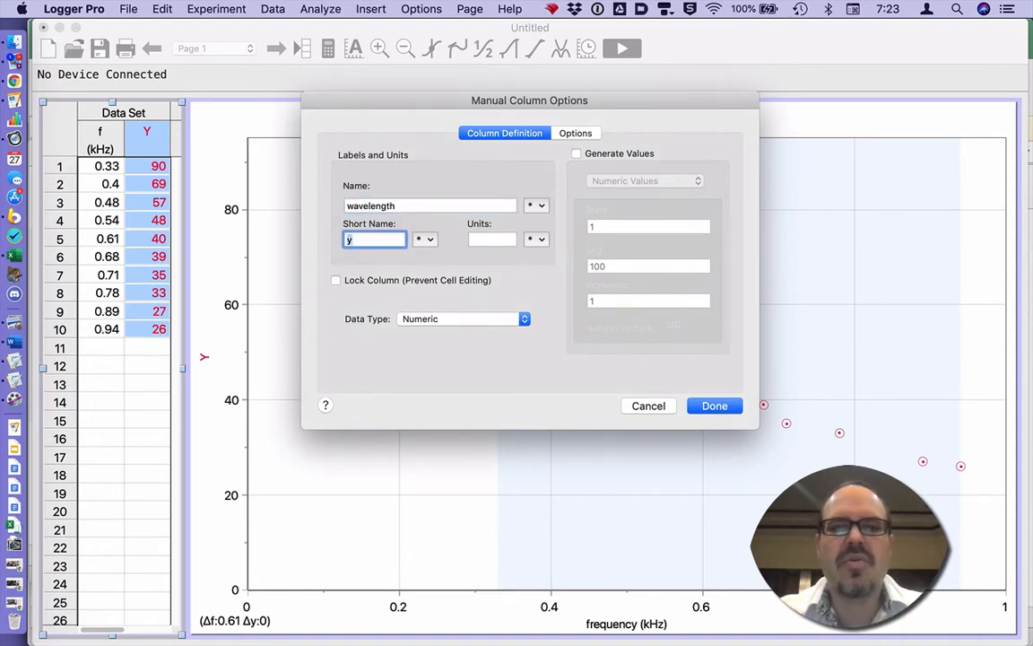
{"action": "left_click", "coordinate": [428, 241]}
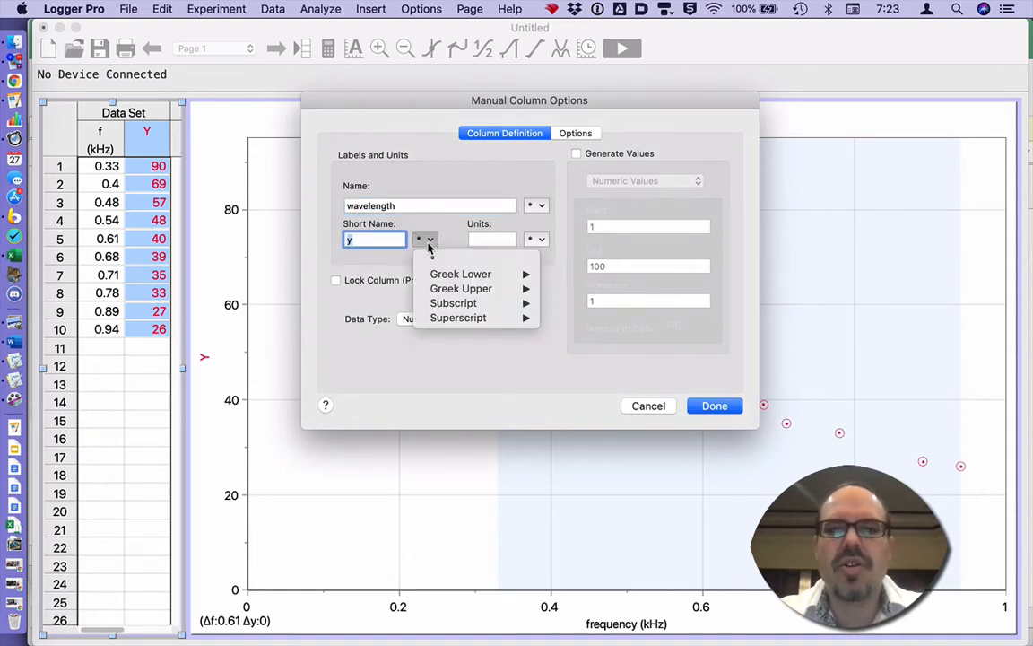
{"action": "mouse_move", "coordinate": [432, 274]}
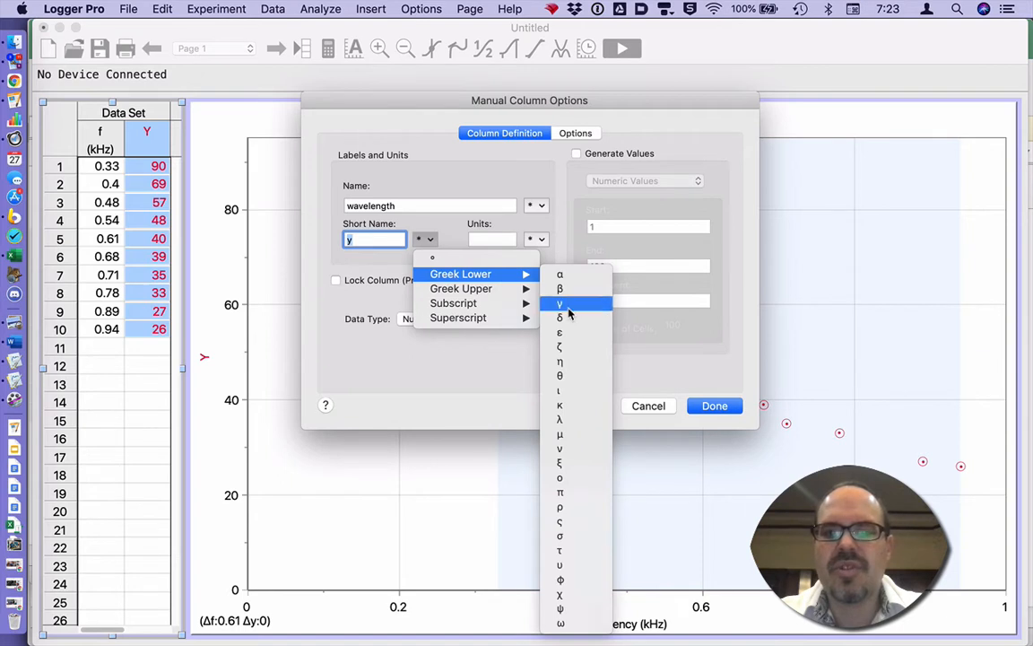
{"action": "left_click", "coordinate": [569, 419]}
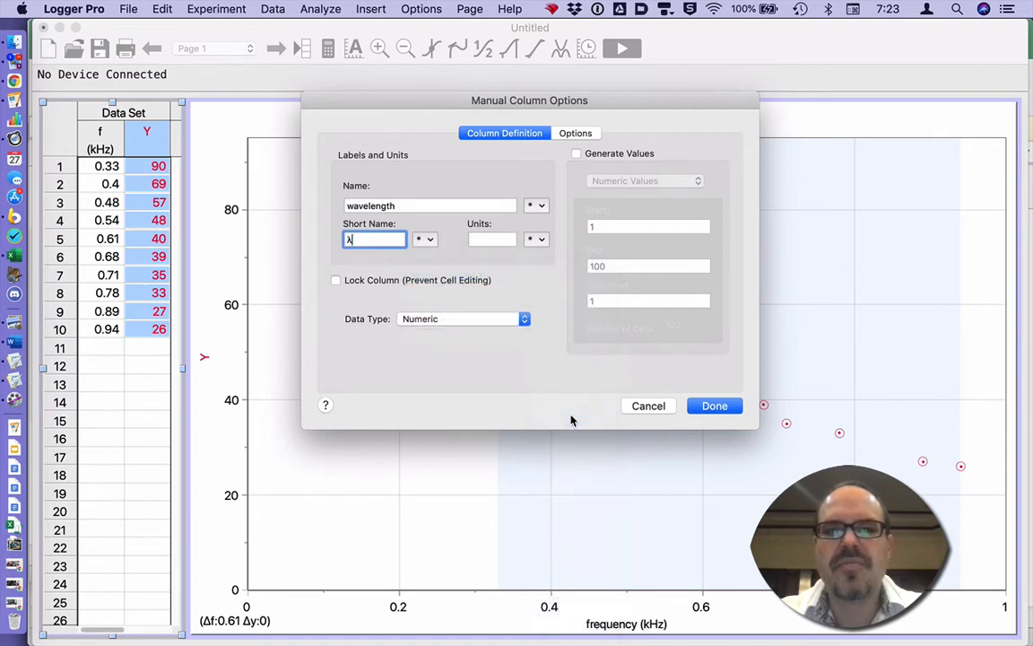
{"action": "left_click", "coordinate": [492, 239]}
{"action": "type", "text": "cm"}
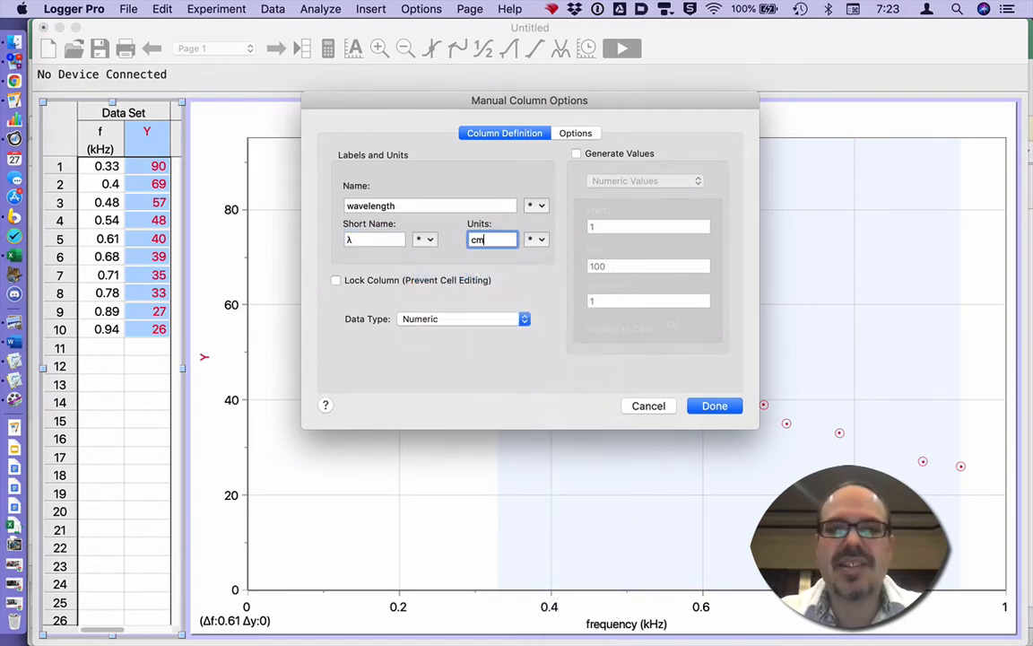
{"action": "key", "text": "Return"}
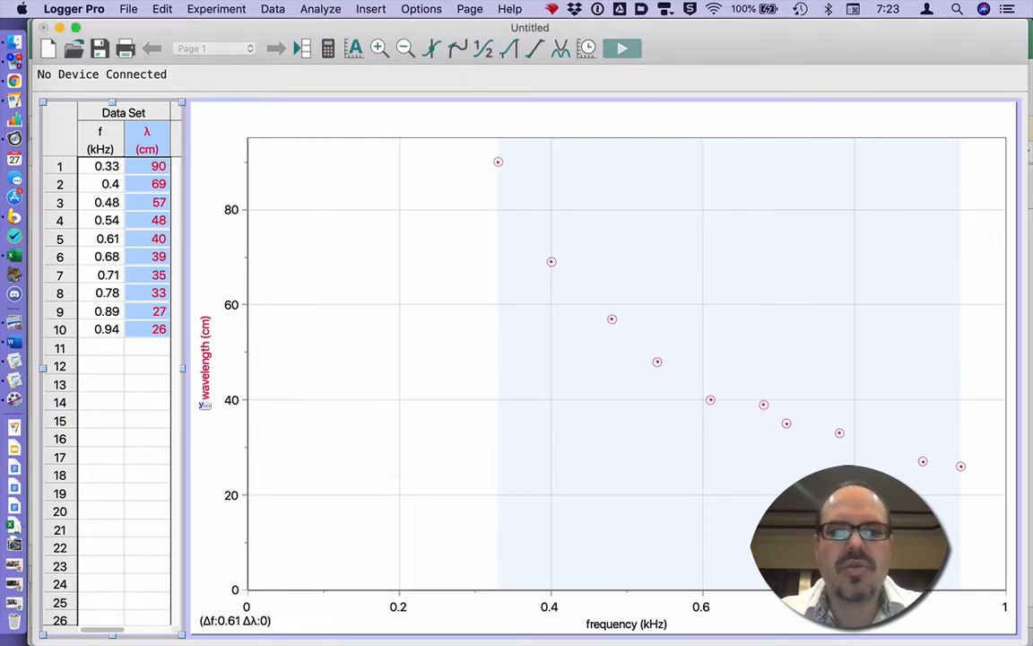
{"action": "left_click", "coordinate": [321, 349]}
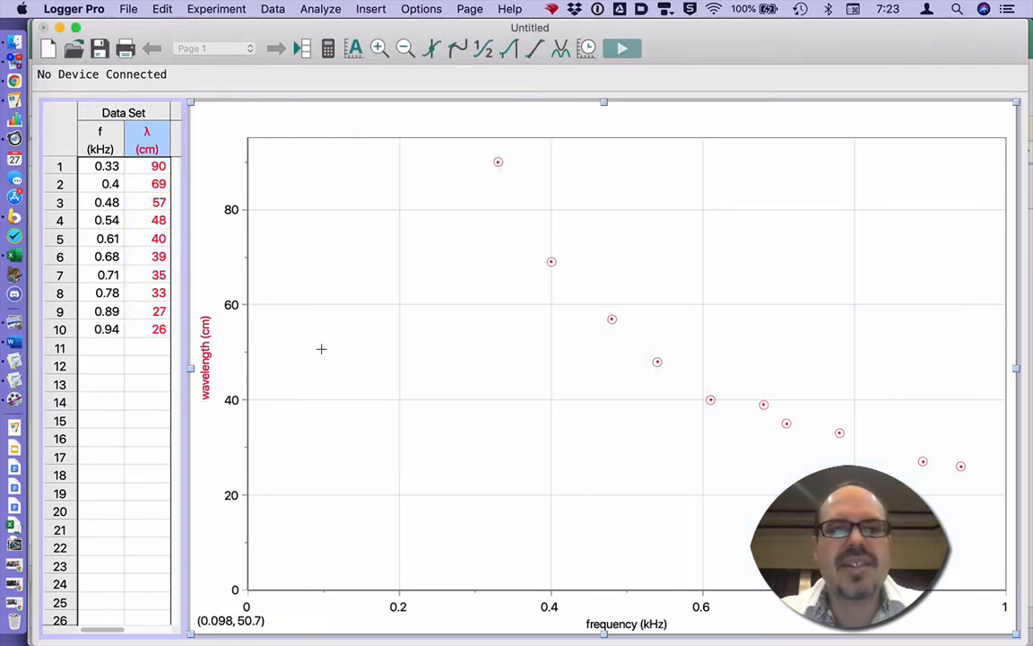
Turn on fixed-value error bars of ±0.2 kHz for the frequency column.
{"action": "double_click", "coordinate": [102, 136]}
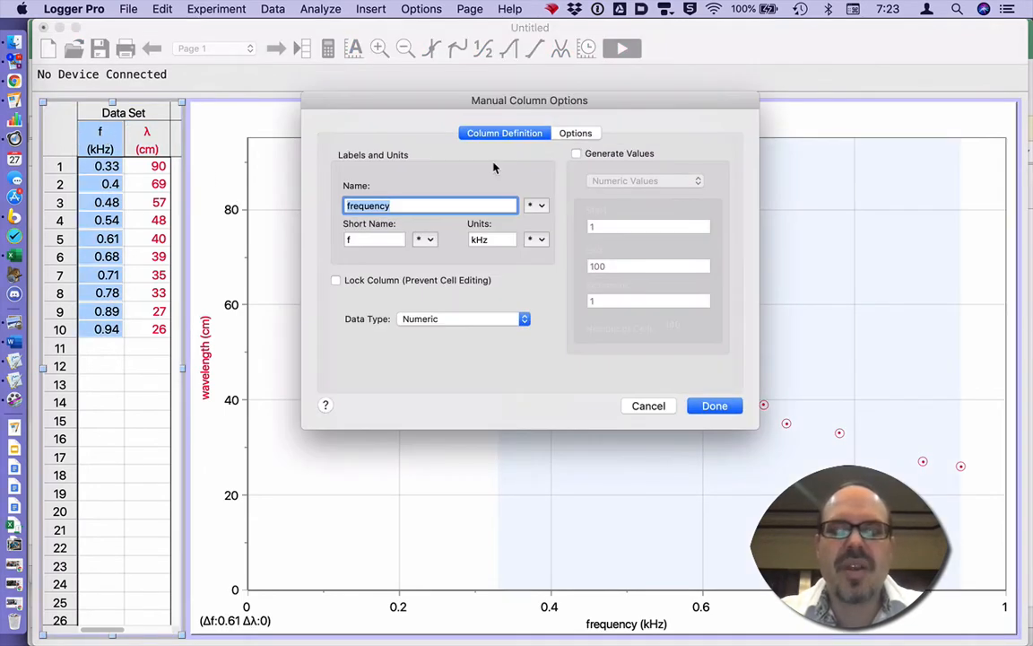
{"action": "left_click", "coordinate": [578, 134]}
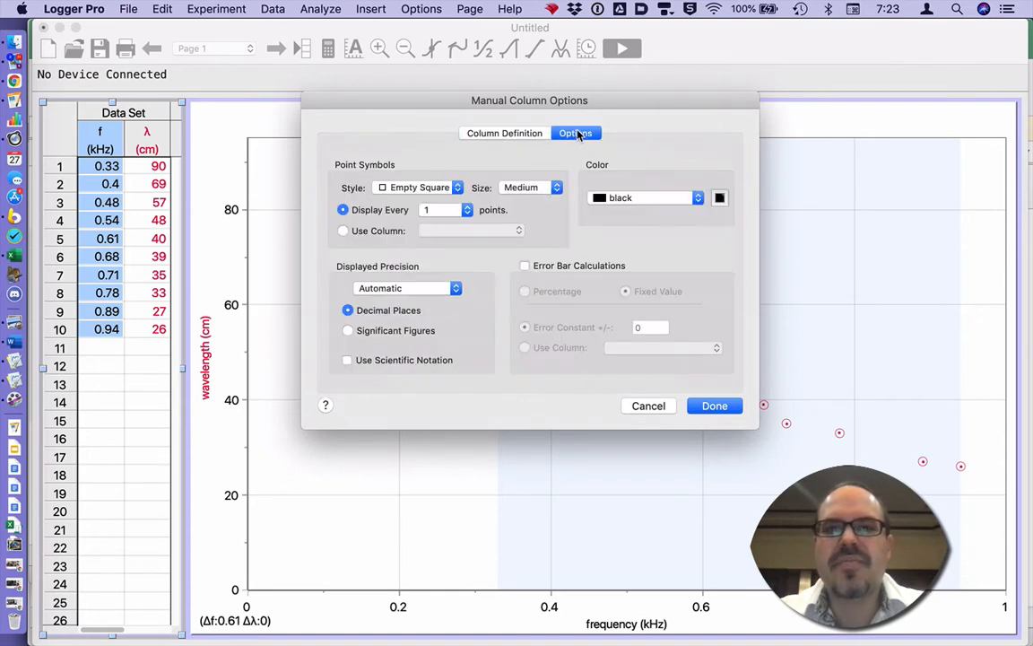
{"action": "left_click", "coordinate": [569, 267]}
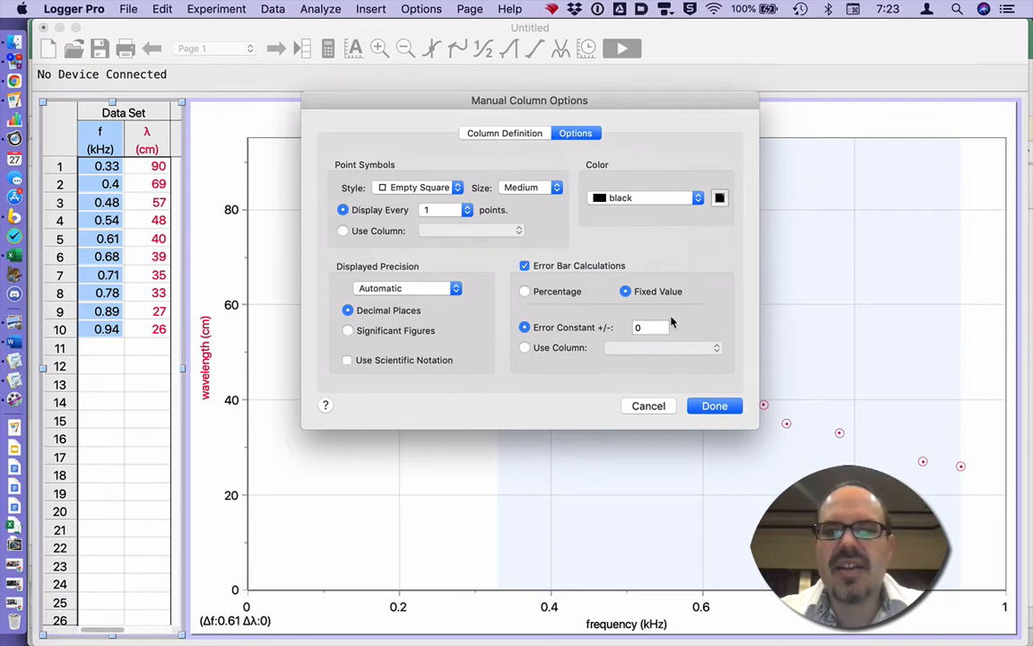
{"action": "left_click", "coordinate": [663, 328]}
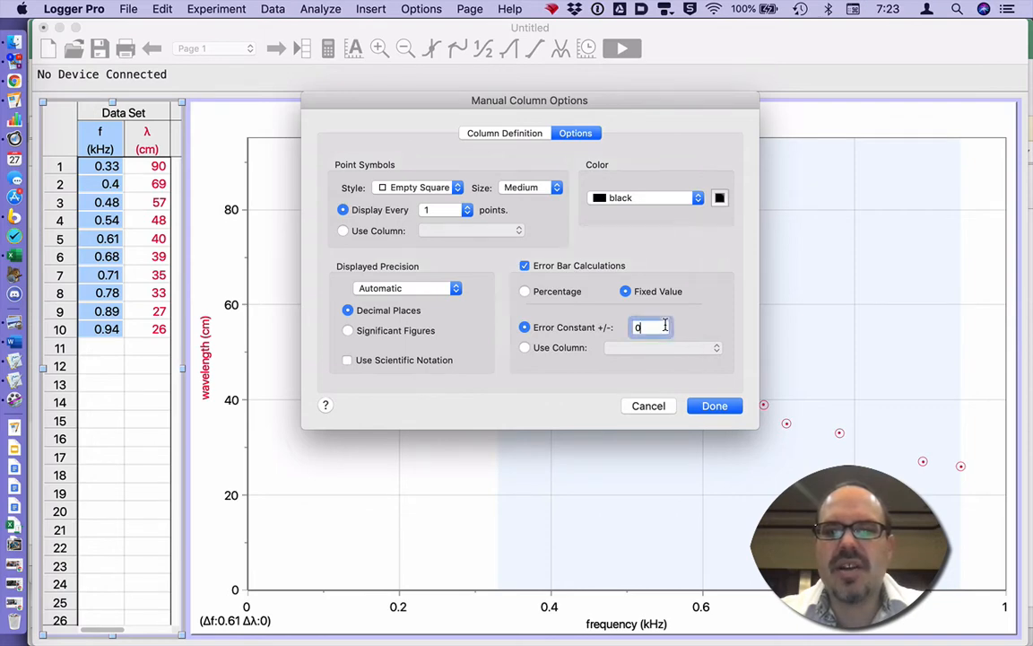
{"action": "key", "text": "super+Tab"}
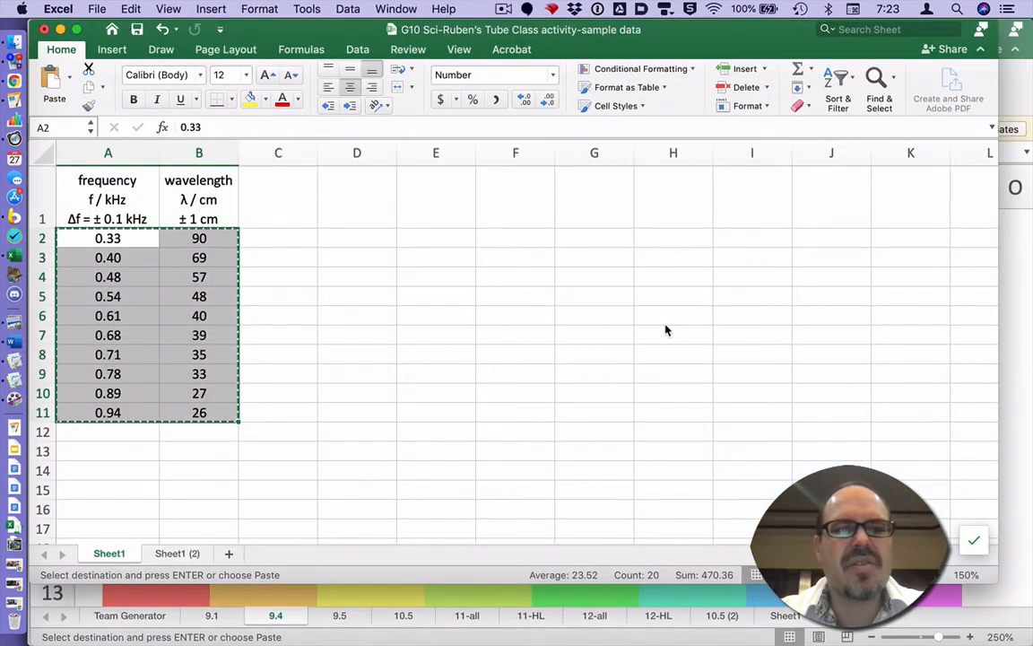
{"action": "key", "text": "super+Tab"}
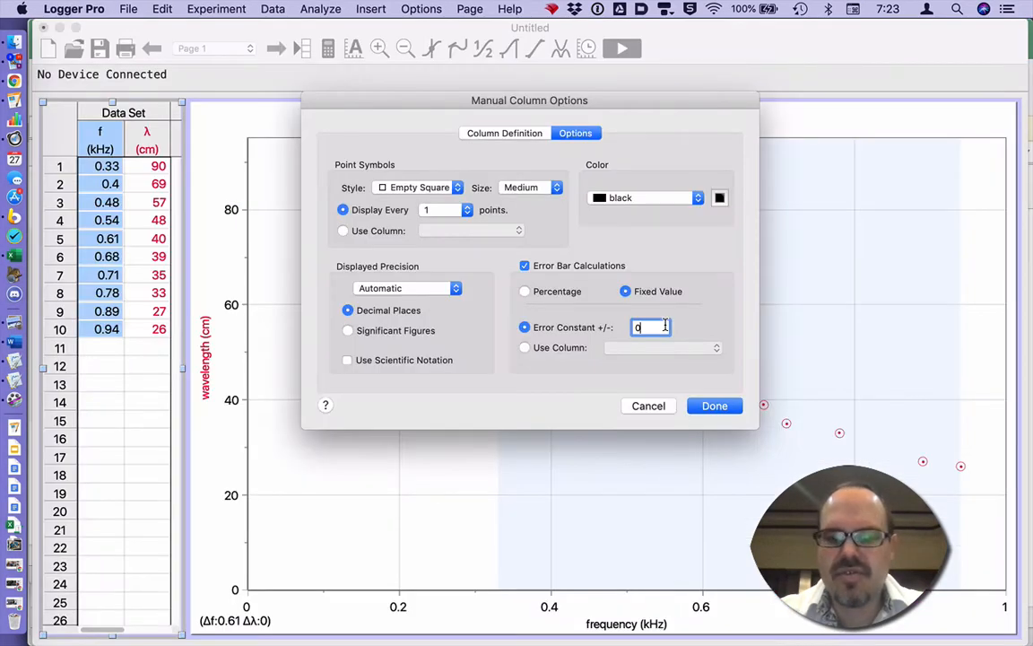
{"action": "type", "text": ".1"}
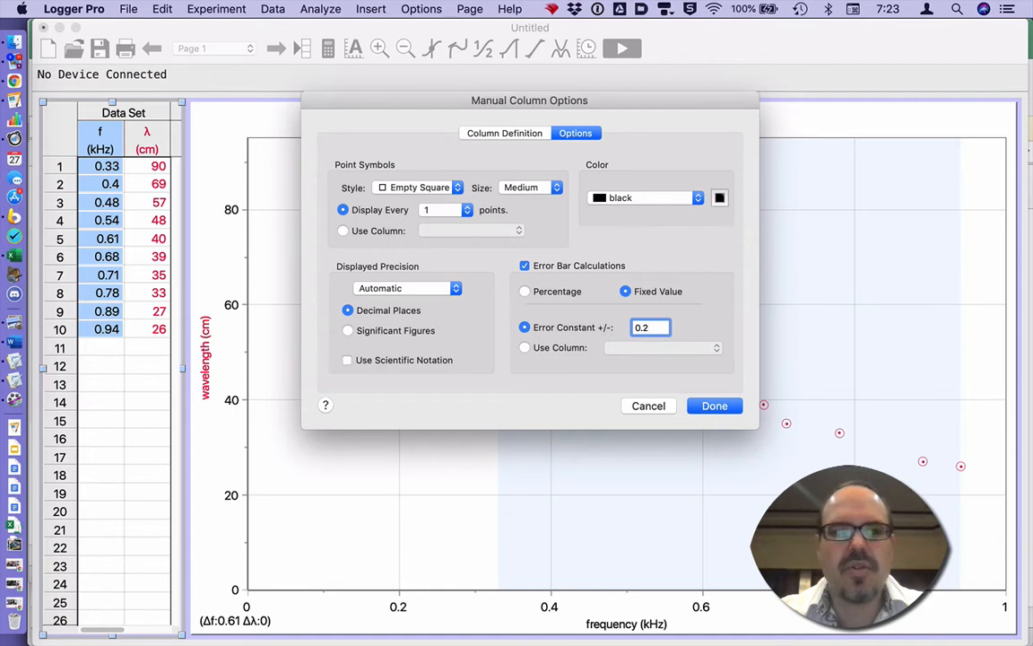
{"action": "key", "text": "Return"}
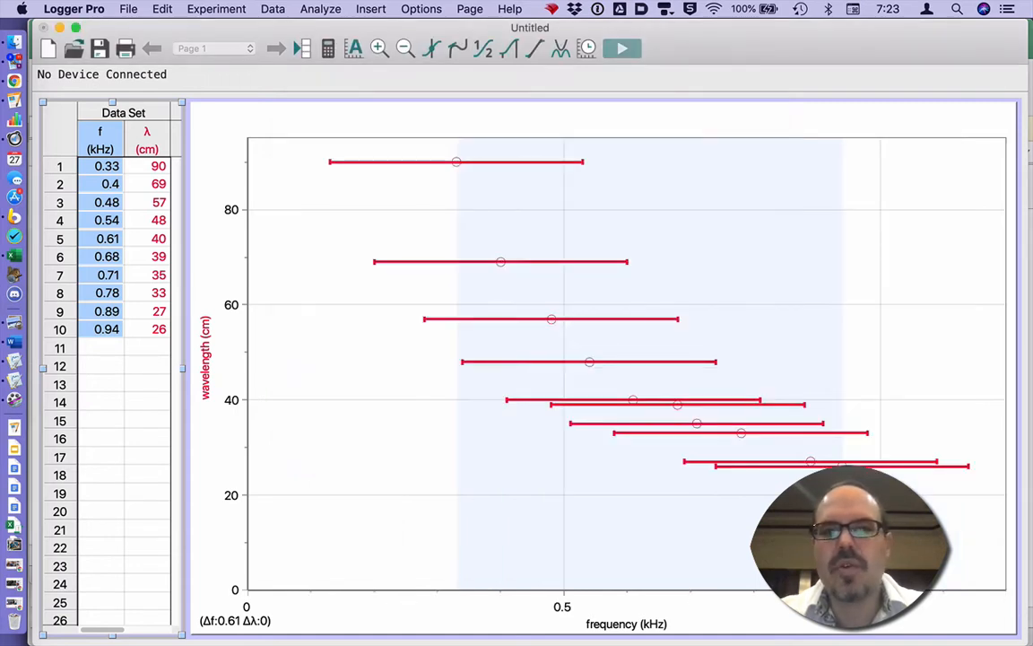
{"action": "double_click", "coordinate": [101, 132]}
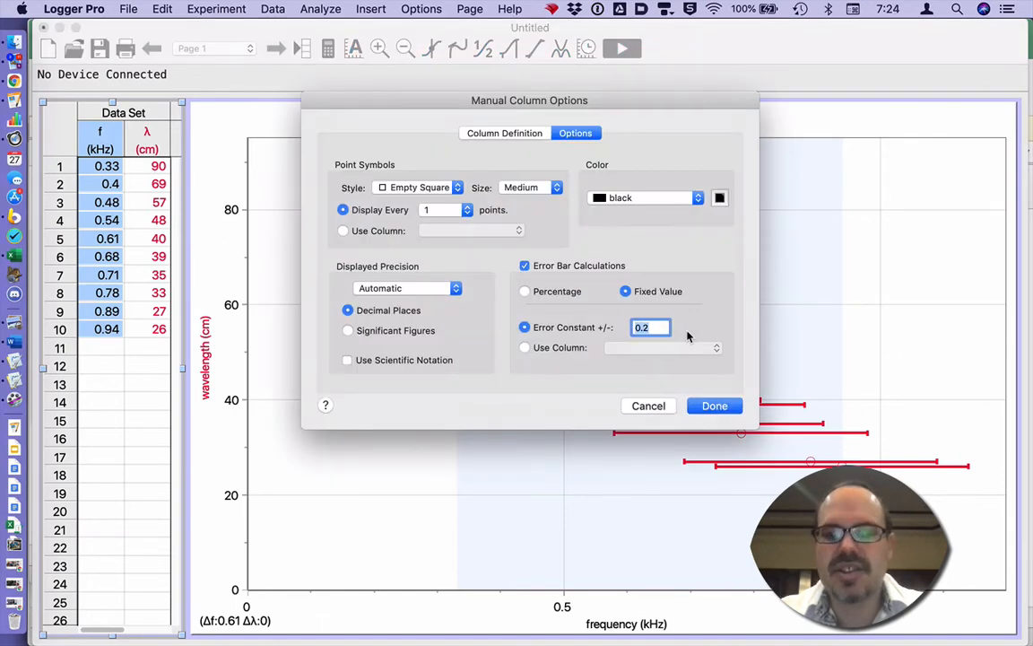
{"action": "key", "text": "super+Tab"}
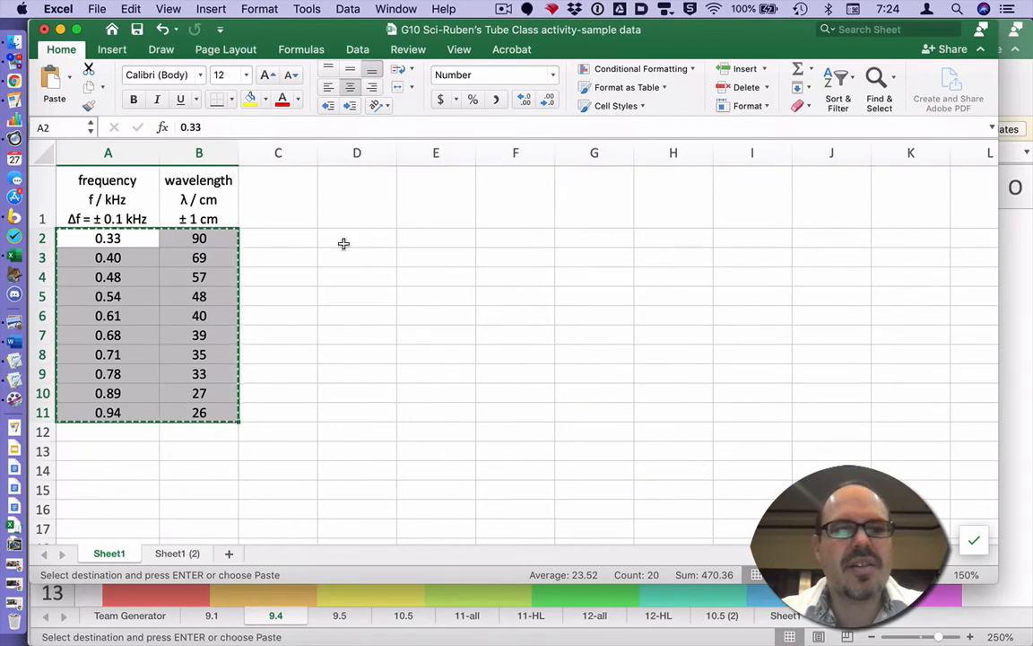
Correct Excel cell A1's uncertainty to Δf = ± 0.01 kHz, then return to Logger Pro.
{"action": "left_click", "coordinate": [118, 218]}
{"action": "double_click", "coordinate": [117, 218]}
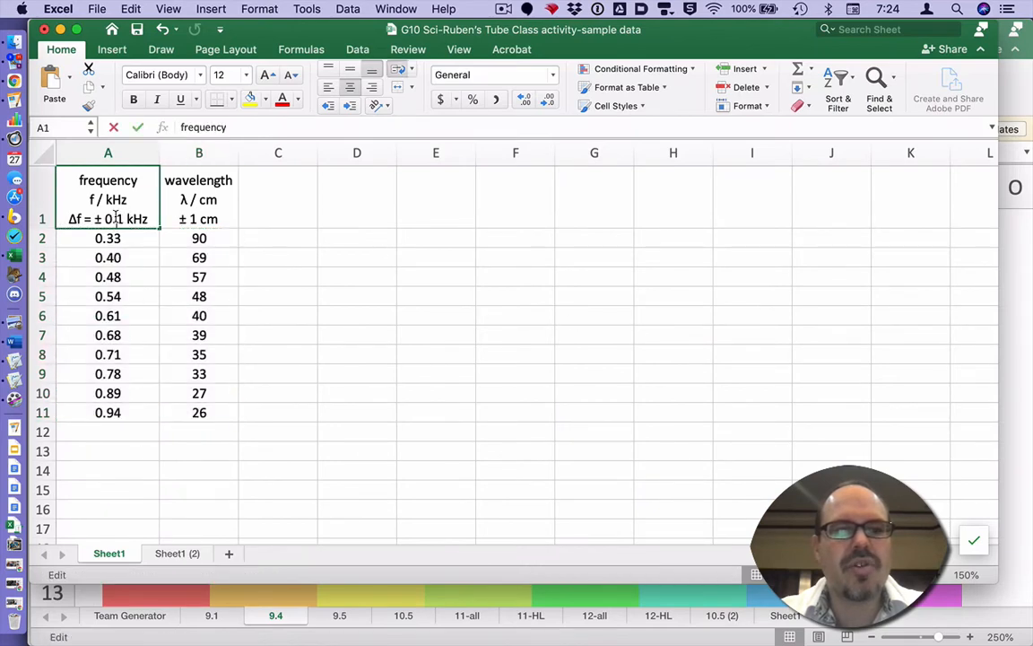
{"action": "type", "text": "0"}
{"action": "key", "text": "Return"}
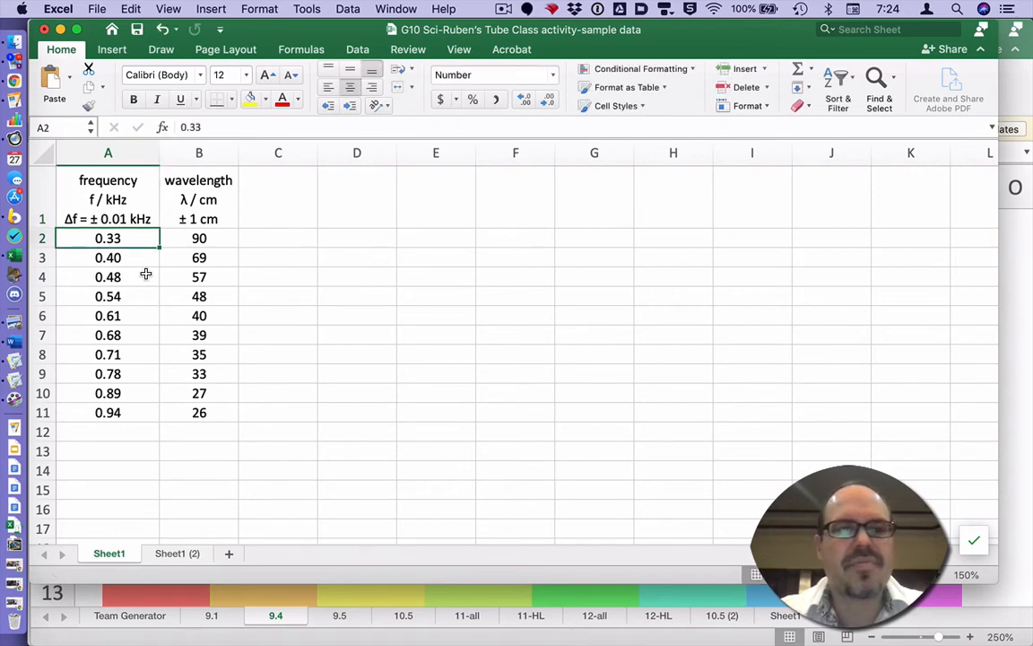
{"action": "key", "text": "super+Tab"}
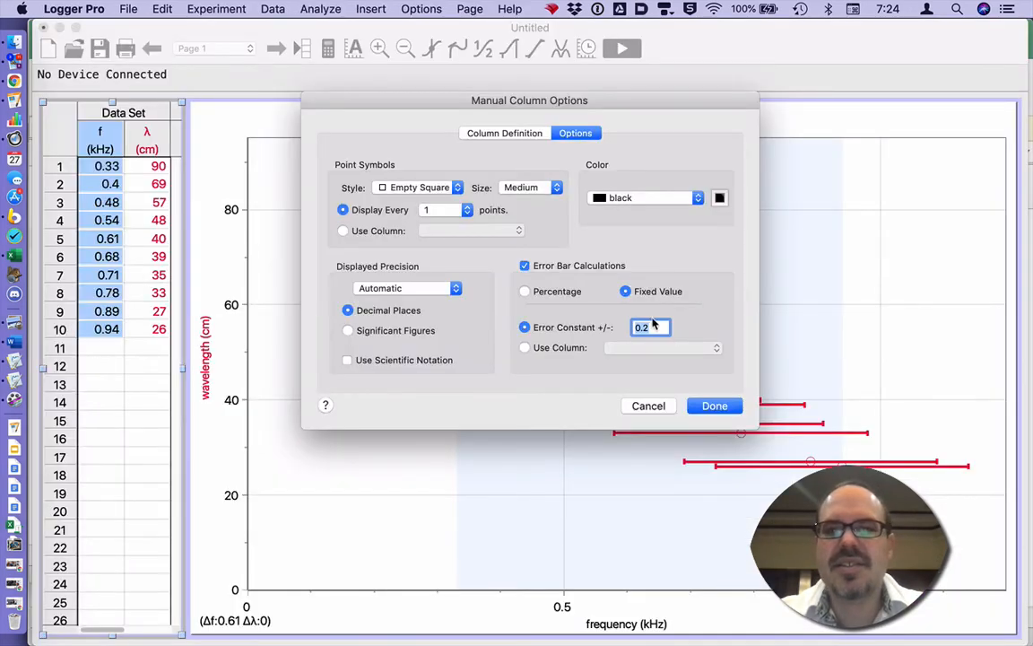
Reduce the frequency column's fixed error constant to 0.02 kHz.
{"action": "key", "text": "BackSpace"}
{"action": "type", "text": "01"}
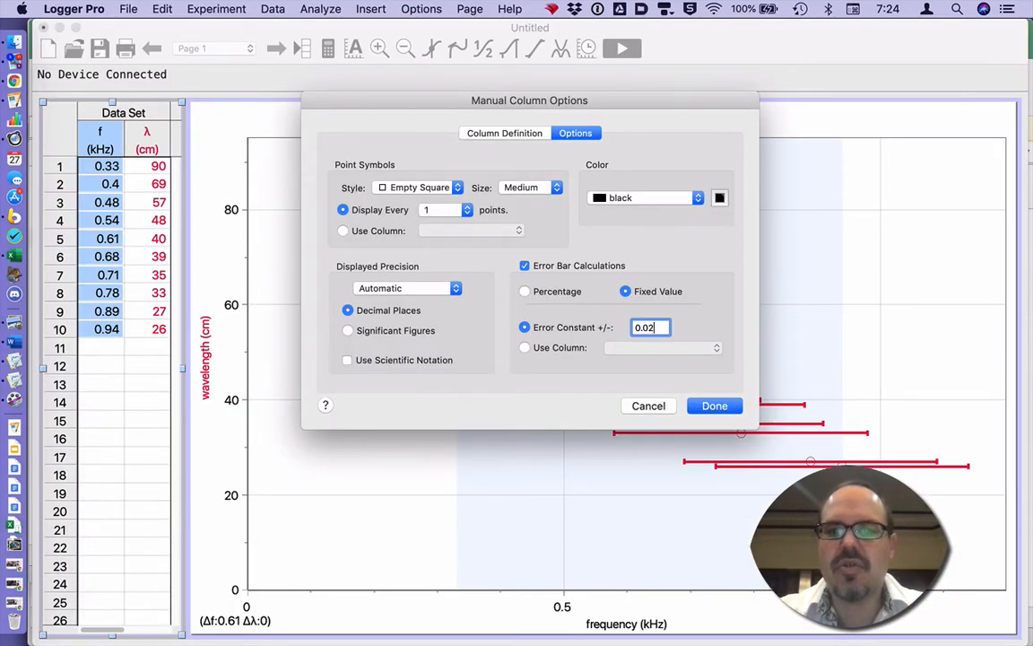
{"action": "key", "text": "Return"}
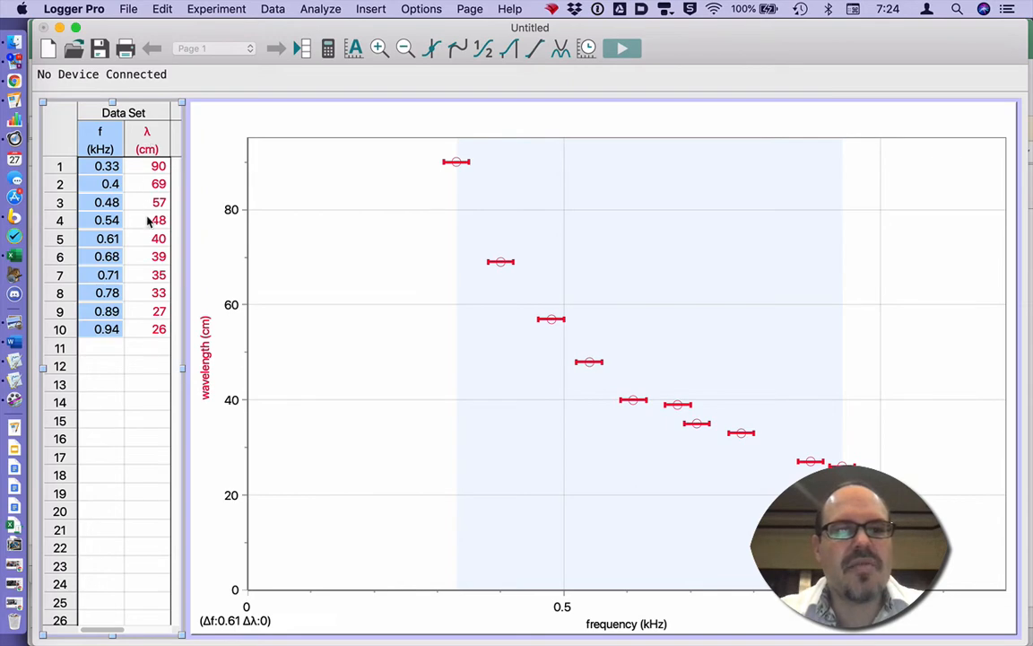
{"action": "key", "text": "super+Tab"}
{"action": "key", "text": "super+Tab"}
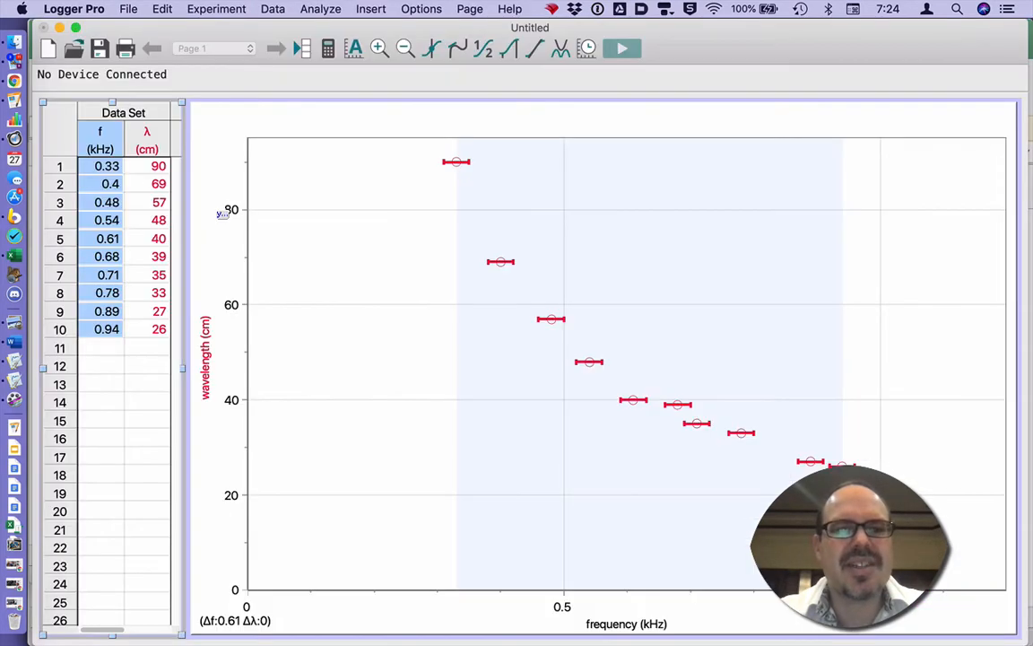
Turn on fixed ±1 cm error bars for the wavelength column.
{"action": "double_click", "coordinate": [147, 148]}
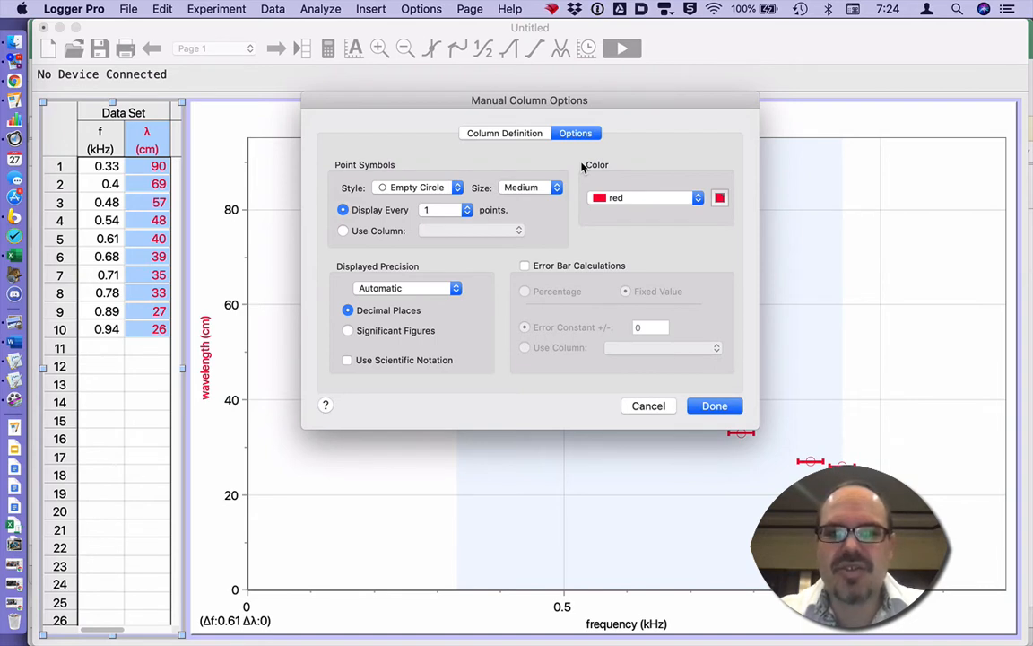
{"action": "left_click", "coordinate": [582, 266]}
{"action": "left_click", "coordinate": [652, 326]}
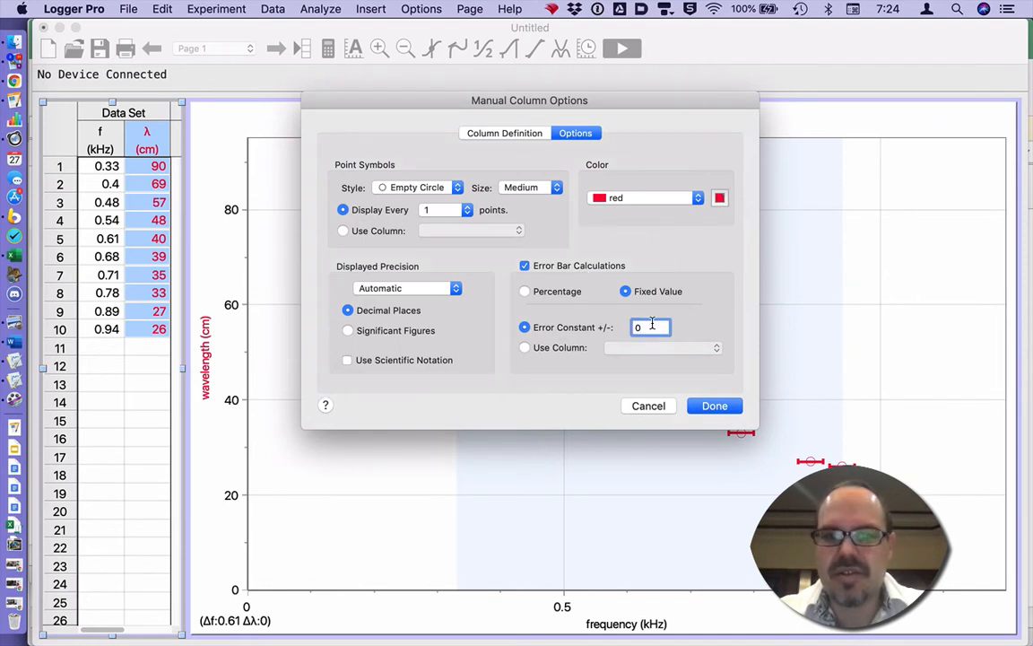
{"action": "type", "text": "1"}
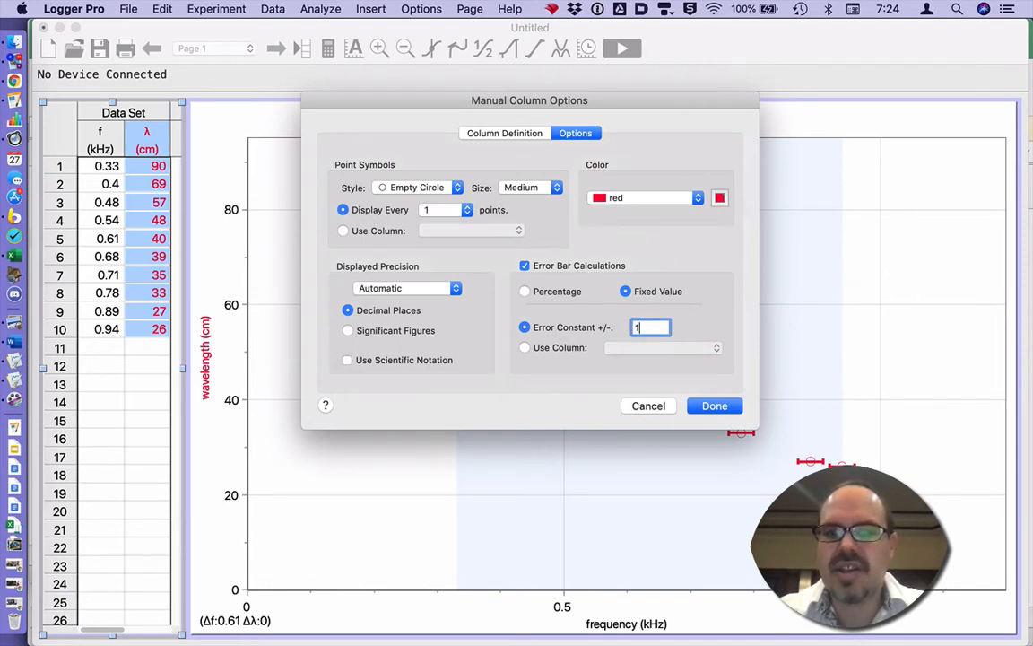
{"action": "key", "text": "Return"}
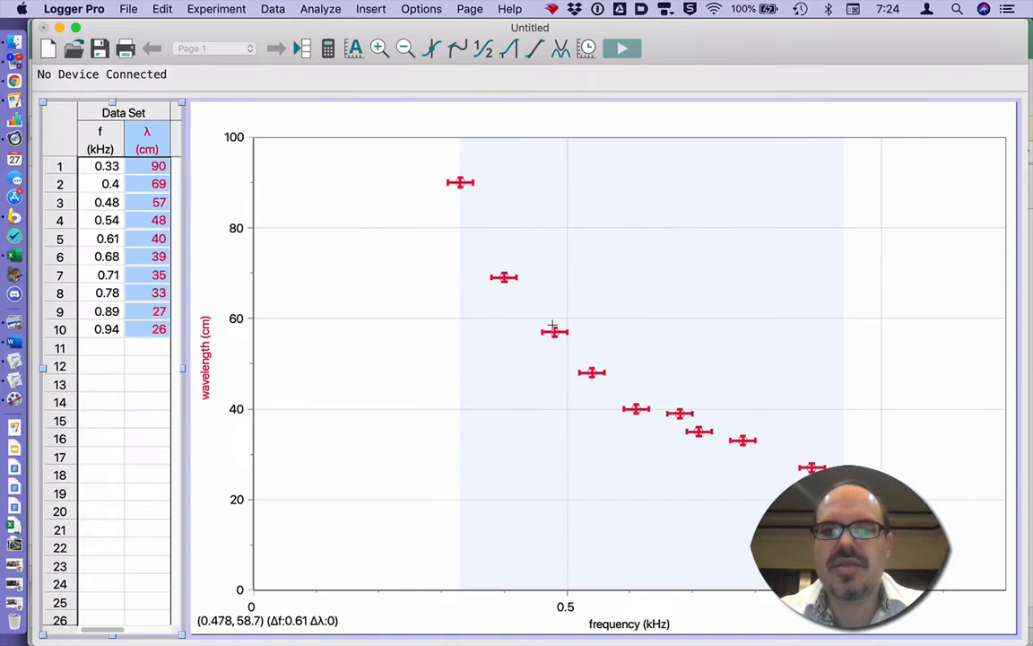
{"action": "left_click", "coordinate": [691, 316]}
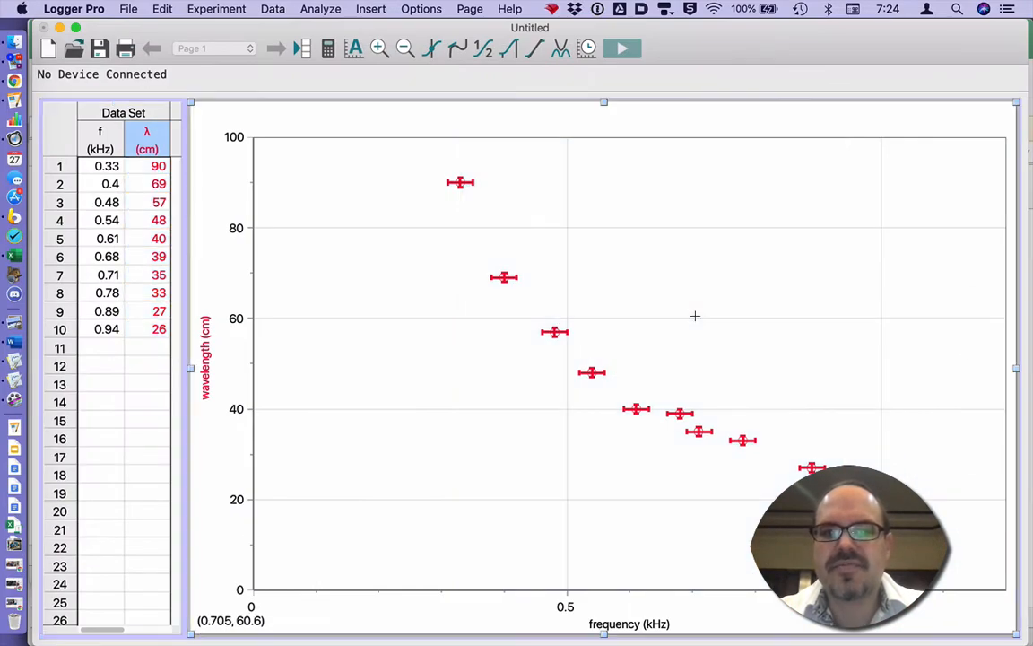
{"action": "double_click", "coordinate": [639, 293]}
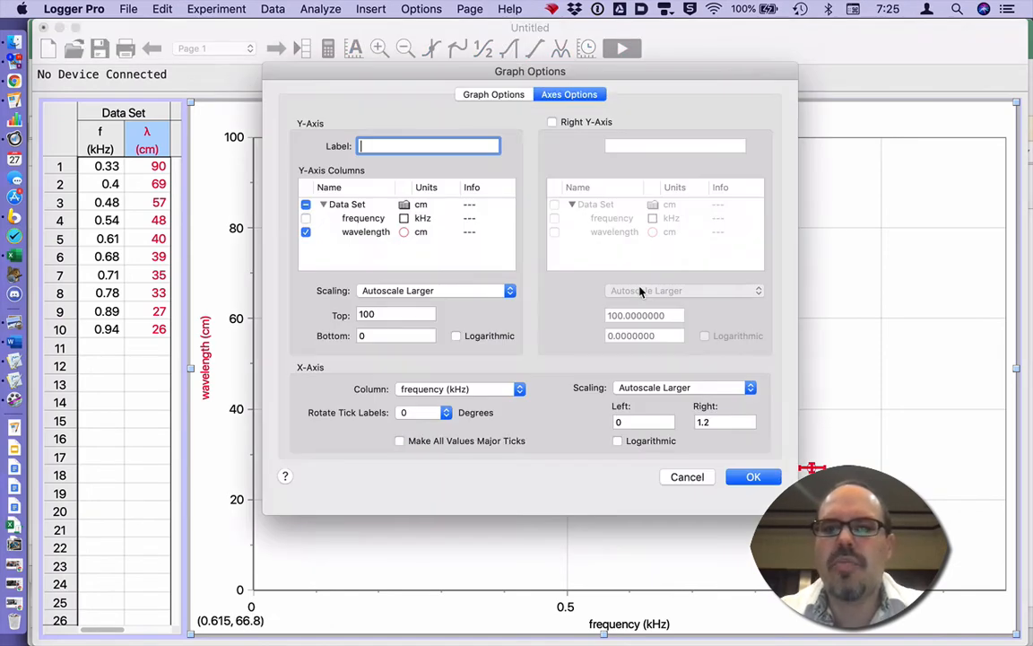
{"action": "left_click", "coordinate": [504, 96]}
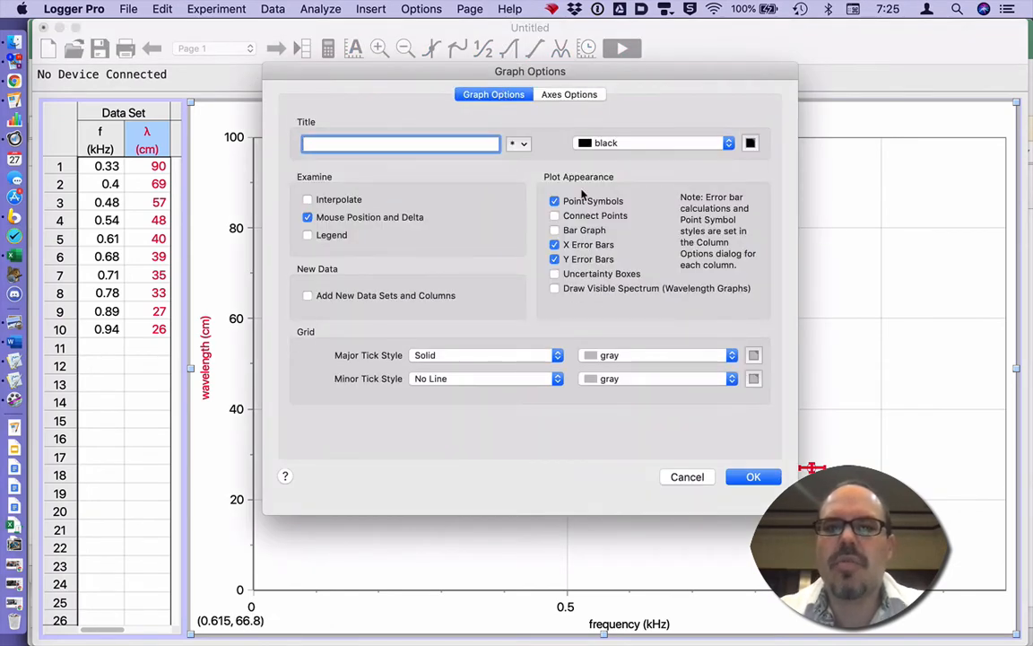
{"action": "left_click", "coordinate": [750, 476]}
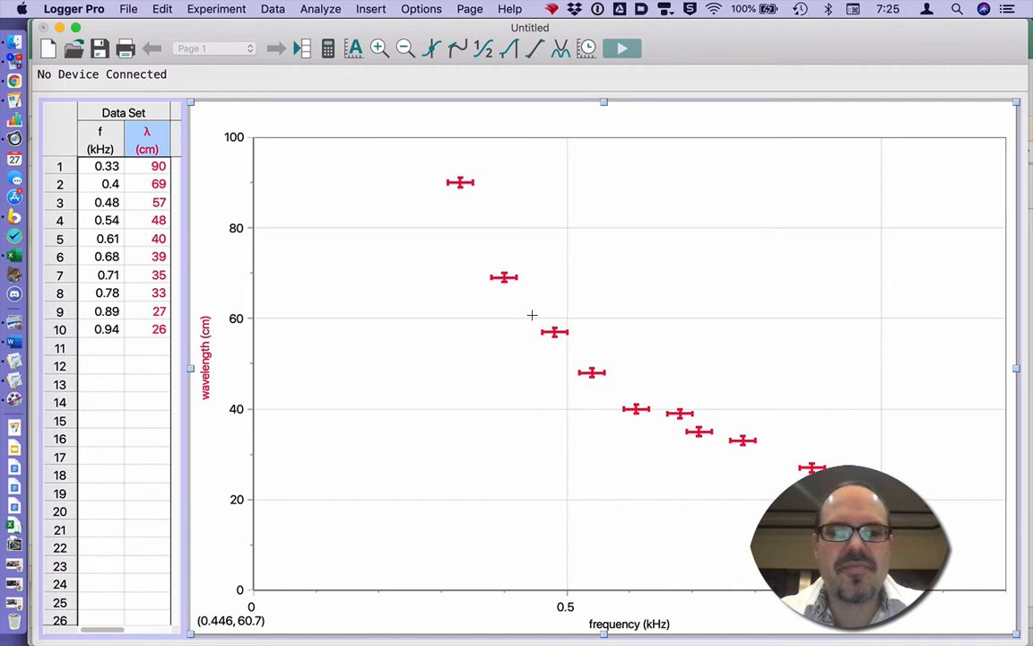
Preview proportional, linear and quadratic curve fits on the wavelength–frequency data.
{"action": "left_click", "coordinate": [559, 50]}
{"action": "scroll", "coordinate": [428, 349], "scroll_direction": "down", "scroll_amount": 5}
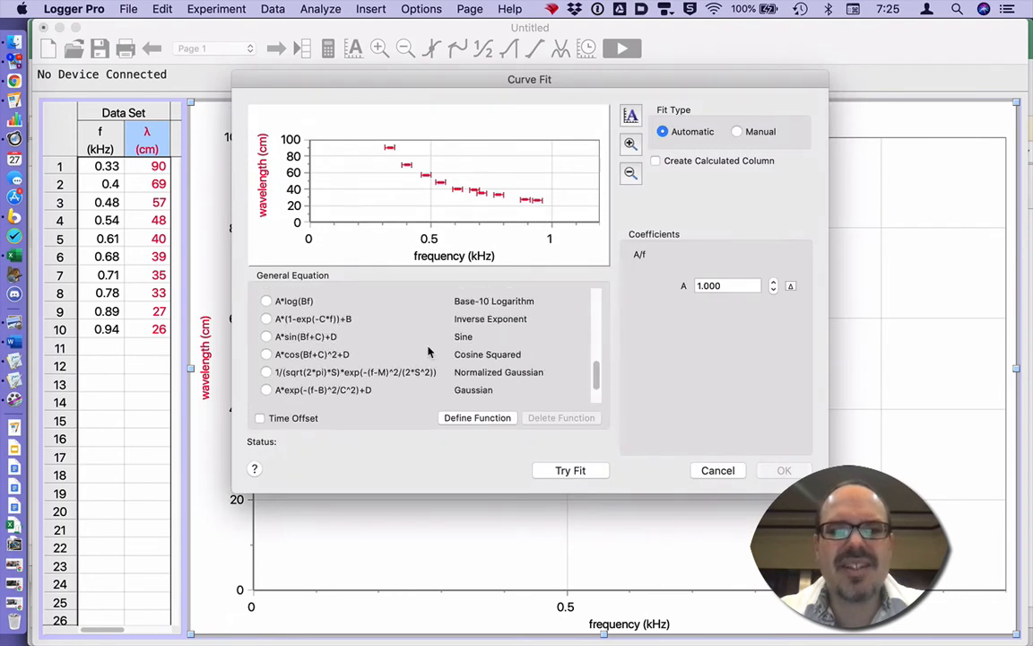
{"action": "scroll", "coordinate": [428, 353], "scroll_direction": "up", "scroll_amount": 5}
{"action": "left_click", "coordinate": [269, 301]}
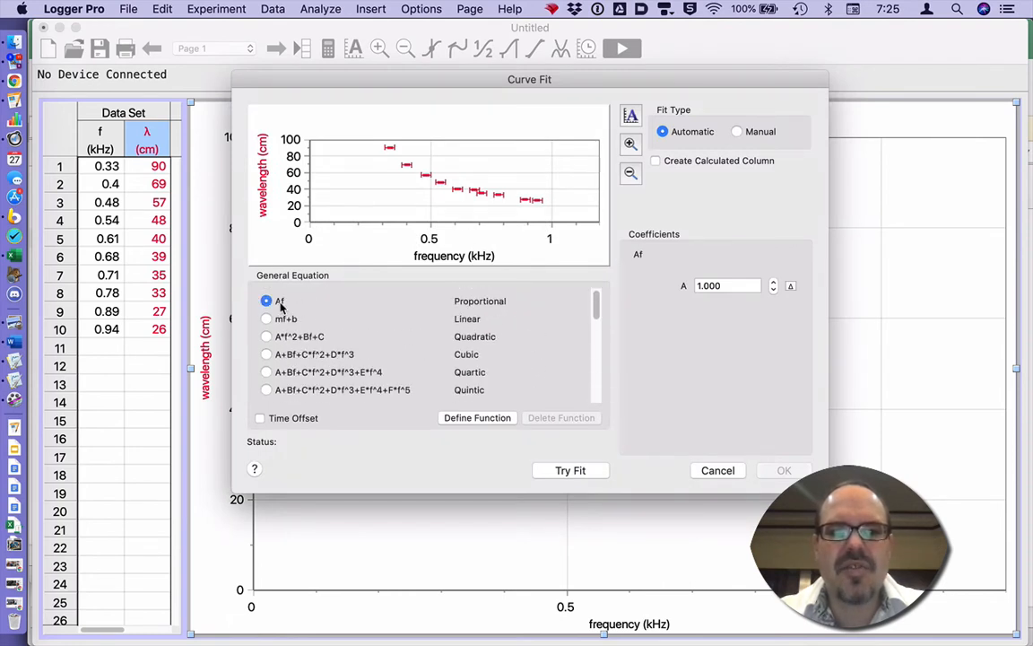
{"action": "left_click", "coordinate": [552, 472]}
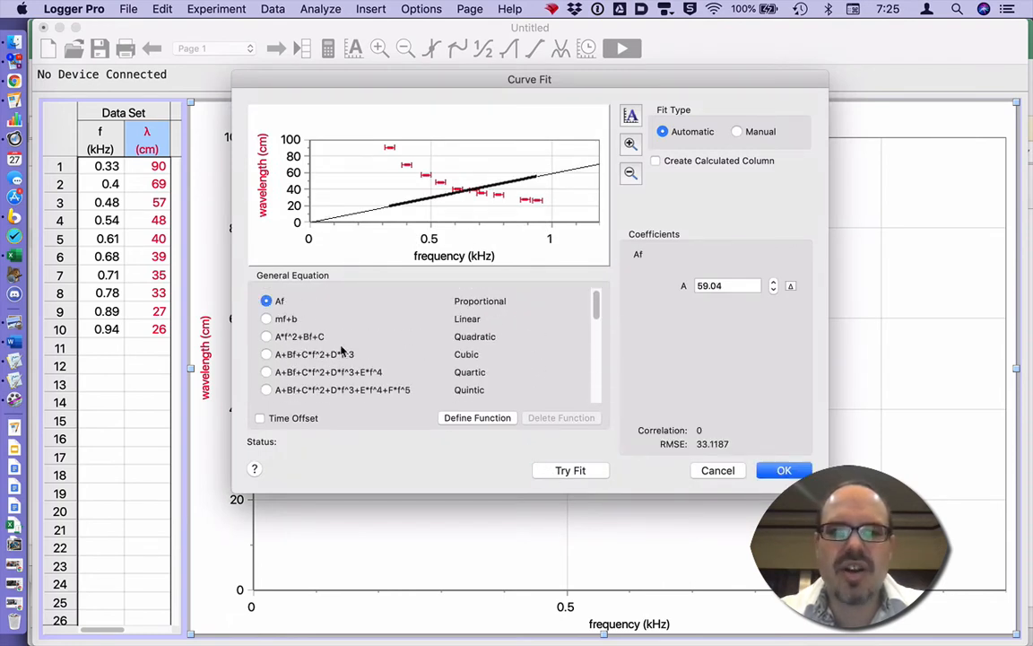
{"action": "left_click", "coordinate": [269, 318]}
{"action": "left_click", "coordinate": [572, 474]}
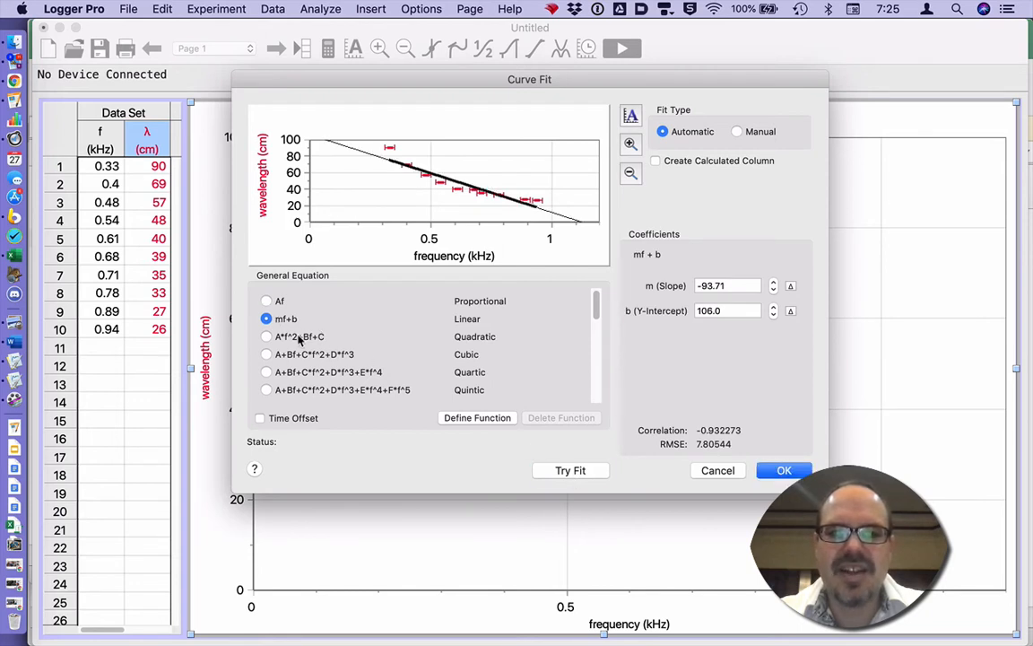
{"action": "left_click", "coordinate": [266, 336]}
{"action": "left_click", "coordinate": [562, 471]}
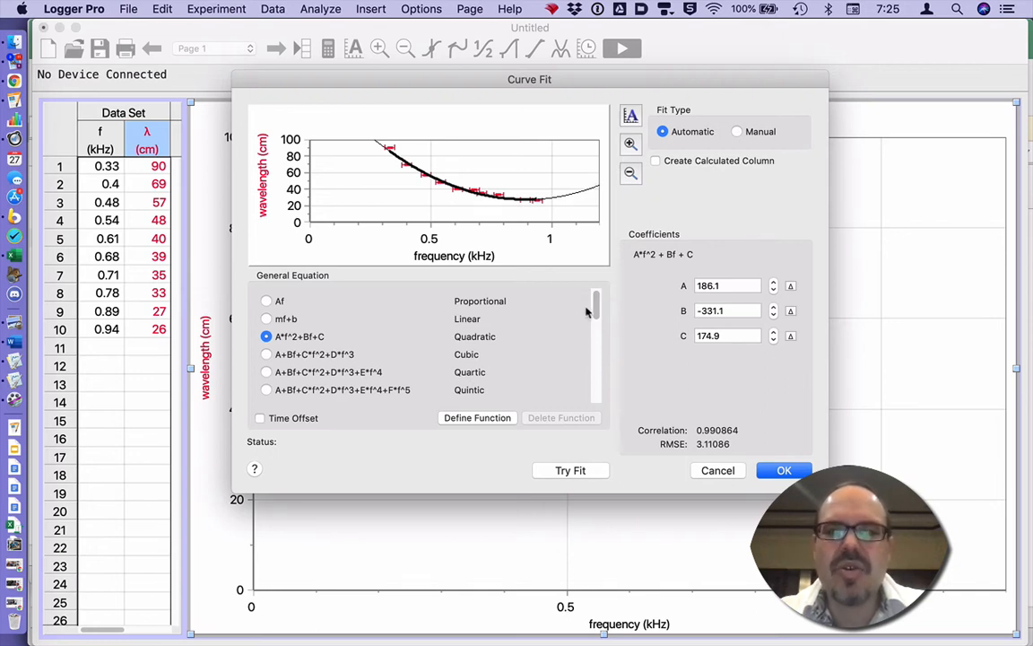
Apply the inverse A/f fit, giving A = 27.16 and correlation 0.9835.
{"action": "left_click_drag", "start_coordinate": [595, 299], "coordinate": [598, 314]}
{"action": "scroll", "coordinate": [596, 315], "scroll_direction": "down", "scroll_amount": 3}
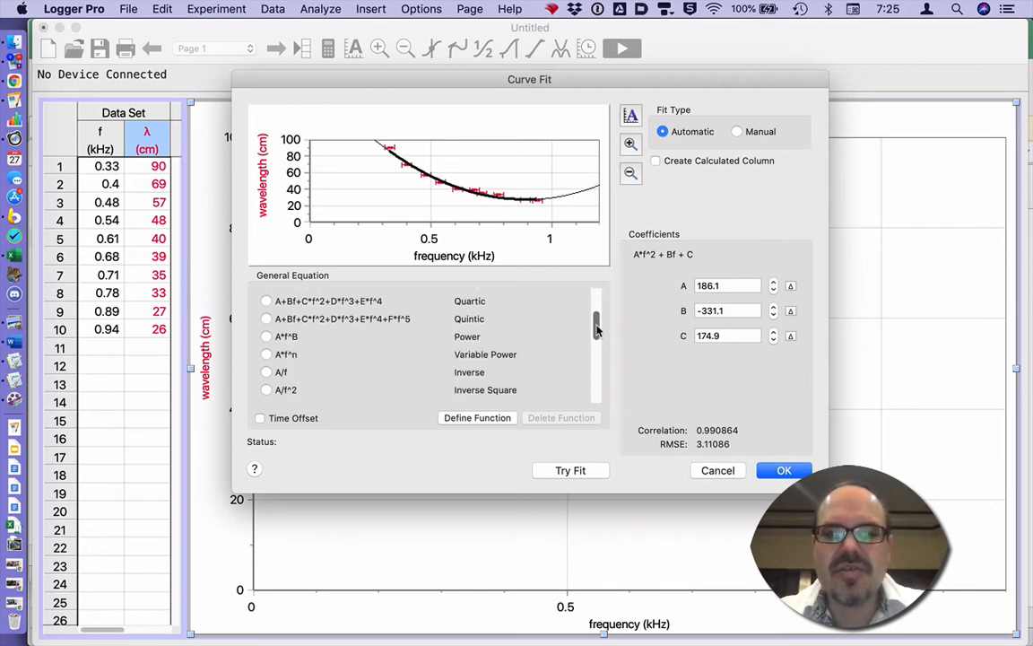
{"action": "left_click", "coordinate": [265, 373]}
{"action": "left_click", "coordinate": [565, 472]}
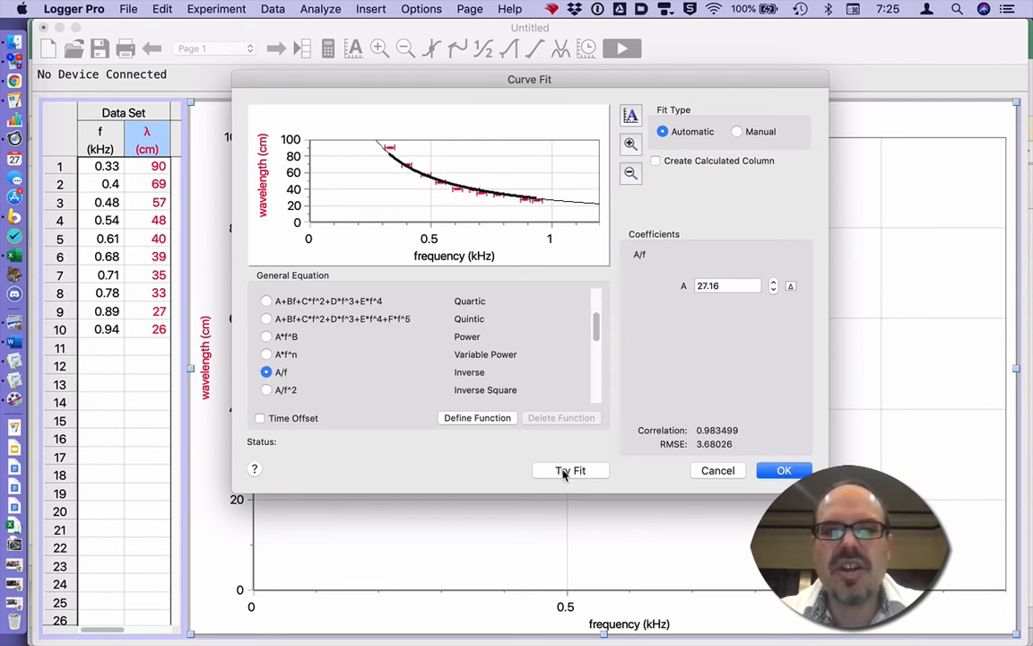
{"action": "left_click", "coordinate": [779, 471]}
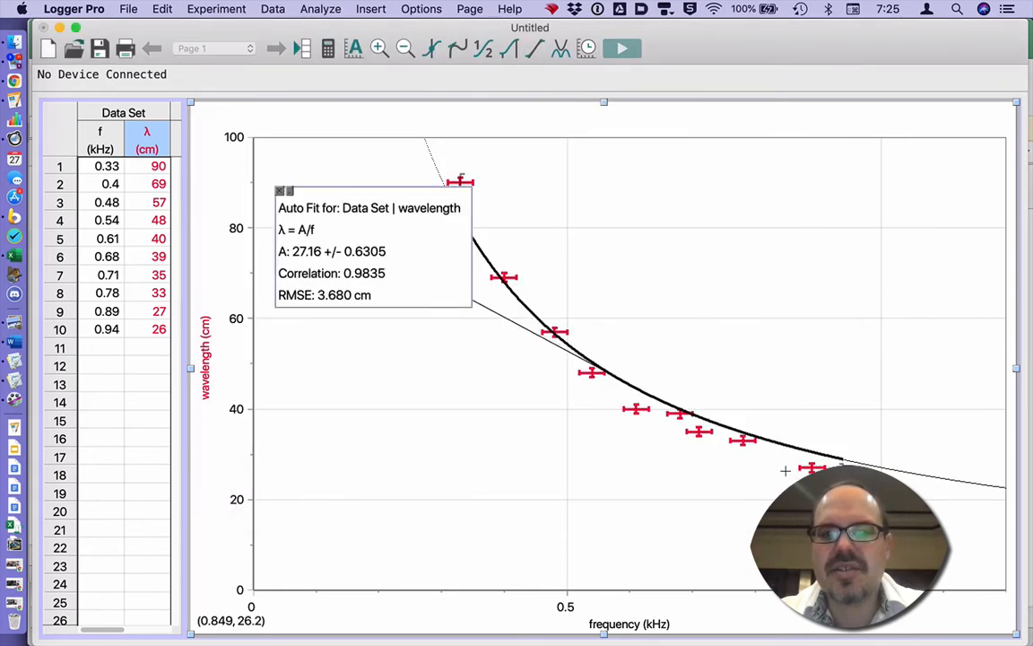
Select the full data range across all points so the fit spans them.
{"action": "mouse_move", "coordinate": [401, 222]}
{"action": "left_mouse_down"}
{"action": "mouse_move", "coordinate": [599, 213]}
{"action": "mouse_move", "coordinate": [814, 166]}
{"action": "left_mouse_up"}
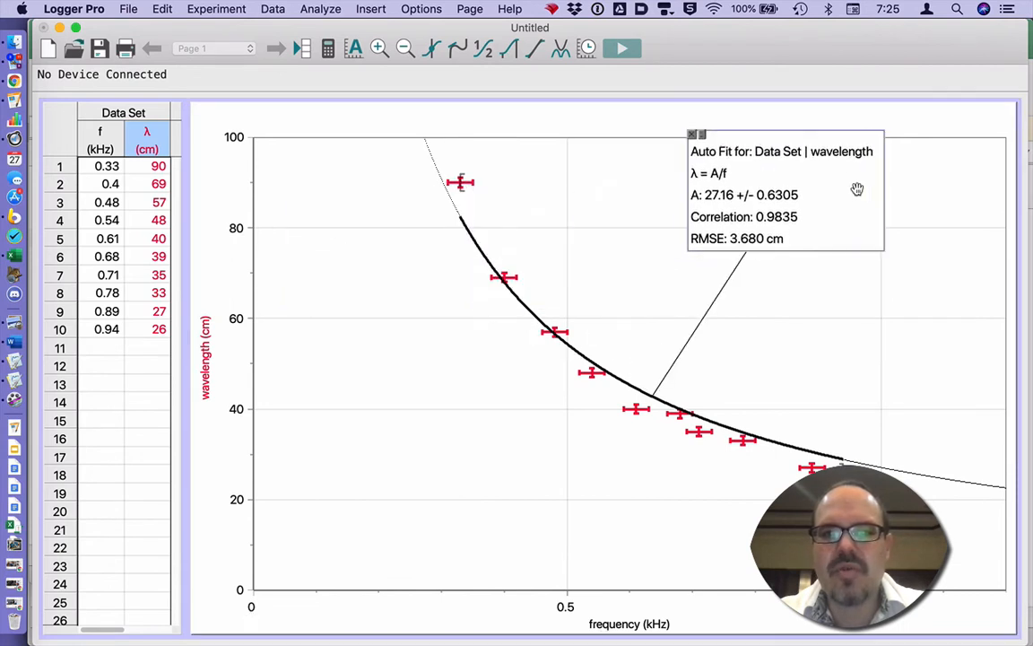
{"action": "left_click_drag", "start_coordinate": [843, 472], "coordinate": [423, 172]}
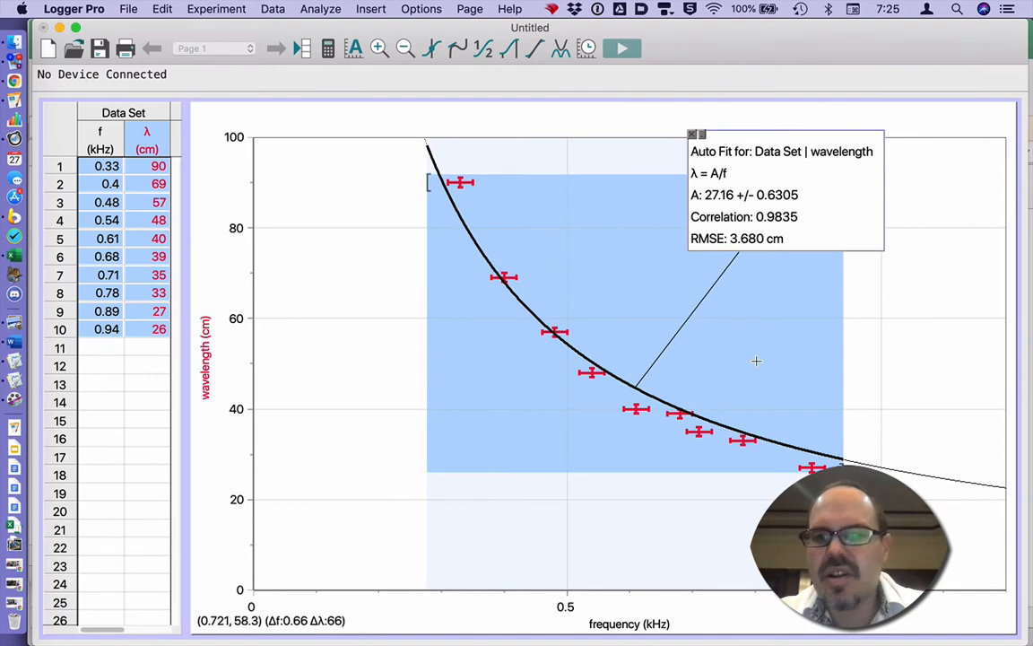
{"action": "left_click_drag", "start_coordinate": [841, 472], "coordinate": [877, 489]}
{"action": "left_click", "coordinate": [855, 547]}
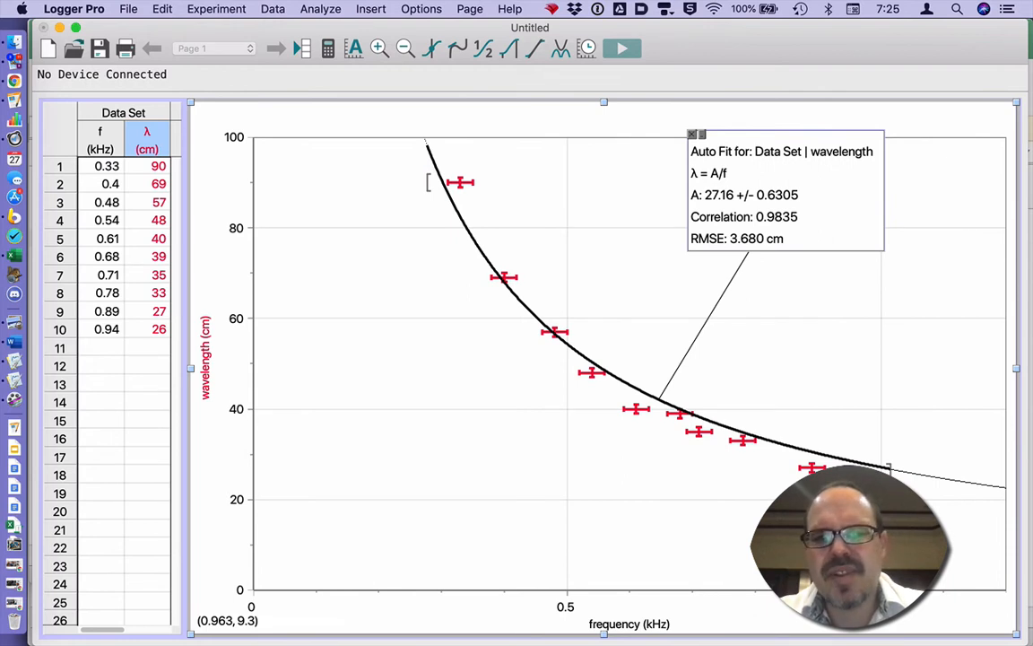
Move the fit annotation box to the lower left of the graph.
{"action": "left_click_drag", "start_coordinate": [843, 185], "coordinate": [883, 244]}
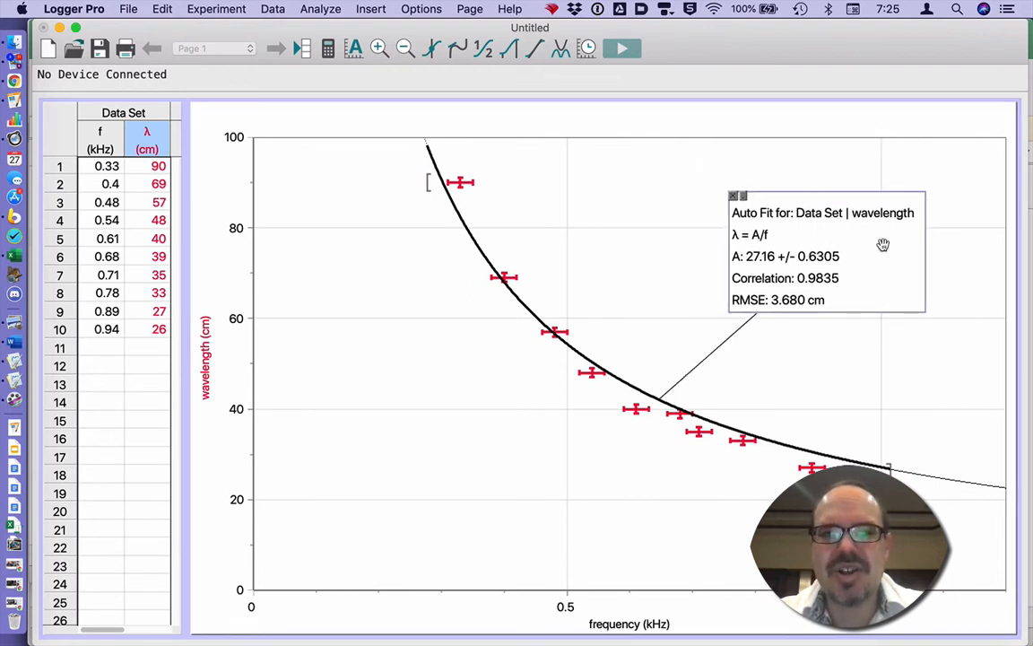
{"action": "left_click_drag", "start_coordinate": [807, 222], "coordinate": [408, 435]}
{"action": "left_click", "coordinate": [560, 51]}
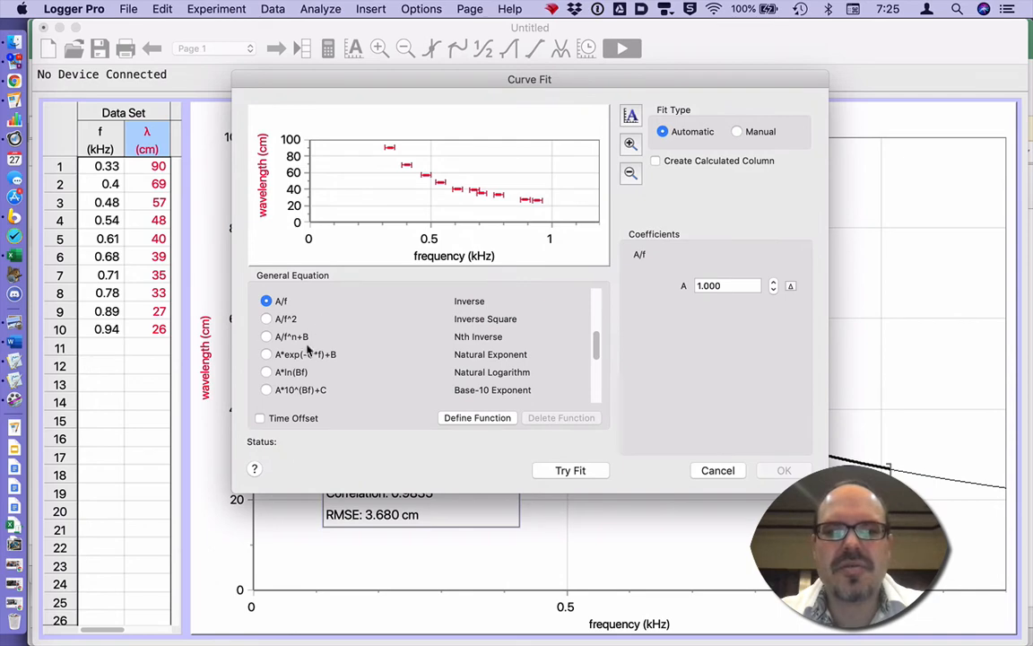
Add the A*exp(-C*f)+B fit (correlation 0.9974), move its annotation upper right, and open its options.
{"action": "left_click", "coordinate": [267, 354]}
{"action": "left_click", "coordinate": [571, 470]}
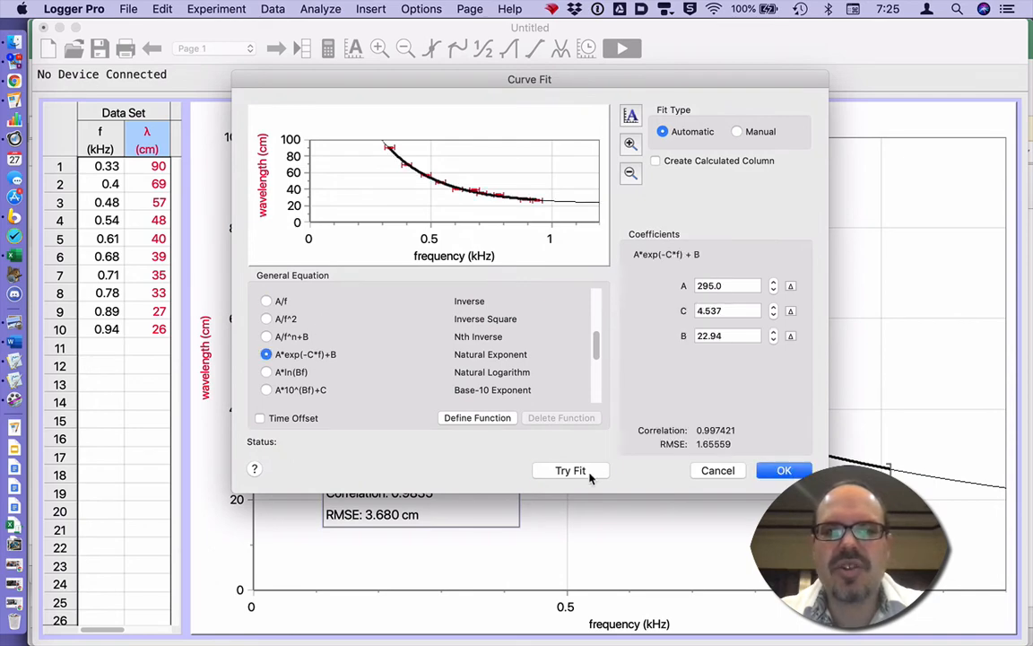
{"action": "left_click", "coordinate": [784, 470]}
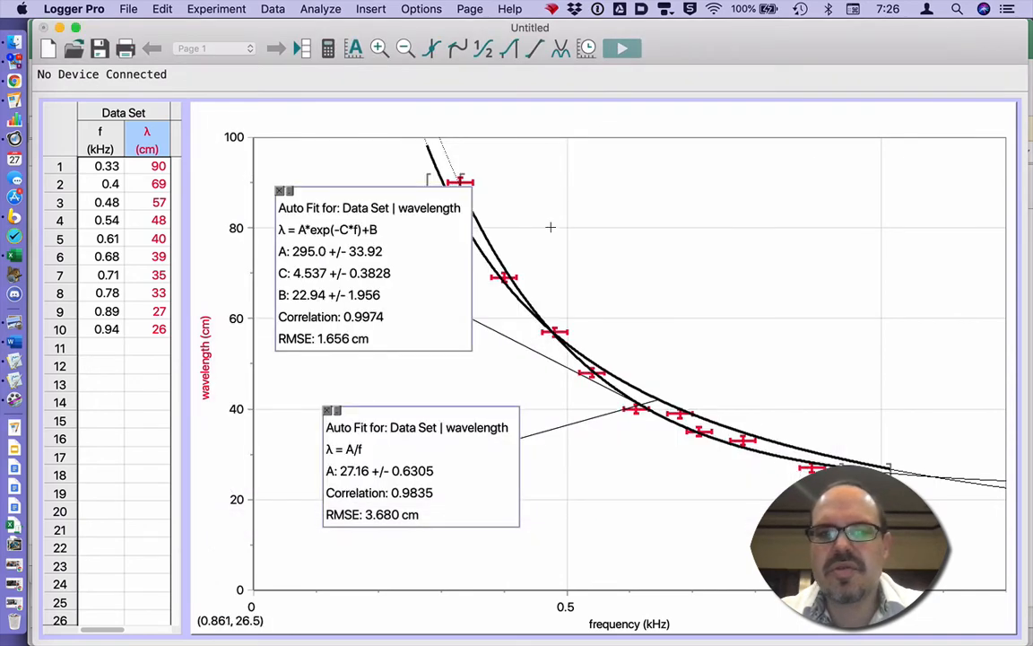
{"action": "left_click_drag", "start_coordinate": [711, 260], "coordinate": [840, 266]}
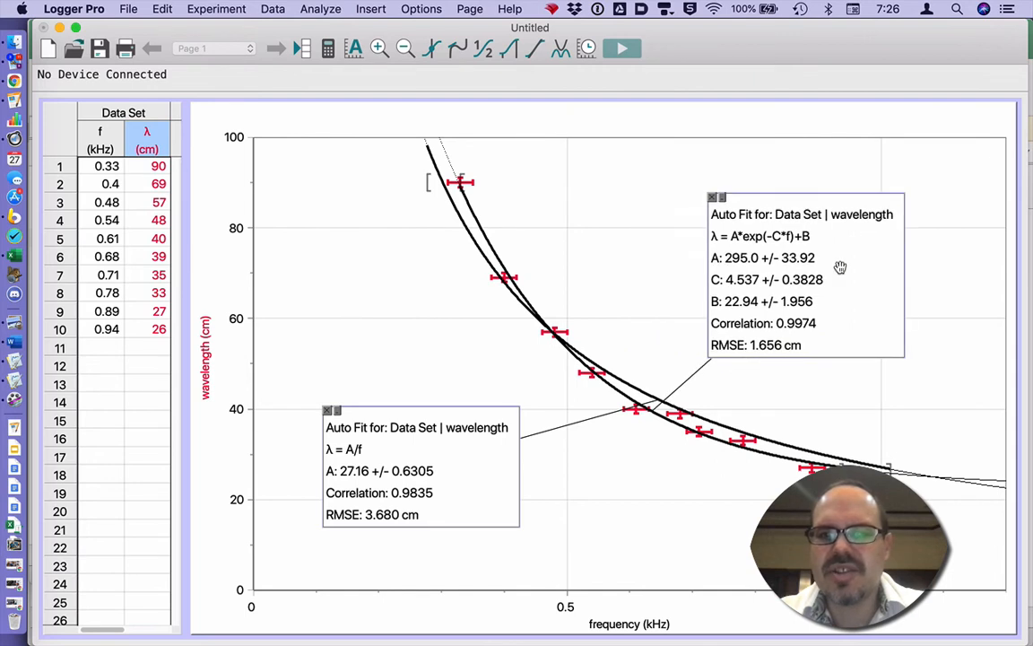
{"action": "double_click", "coordinate": [851, 245]}
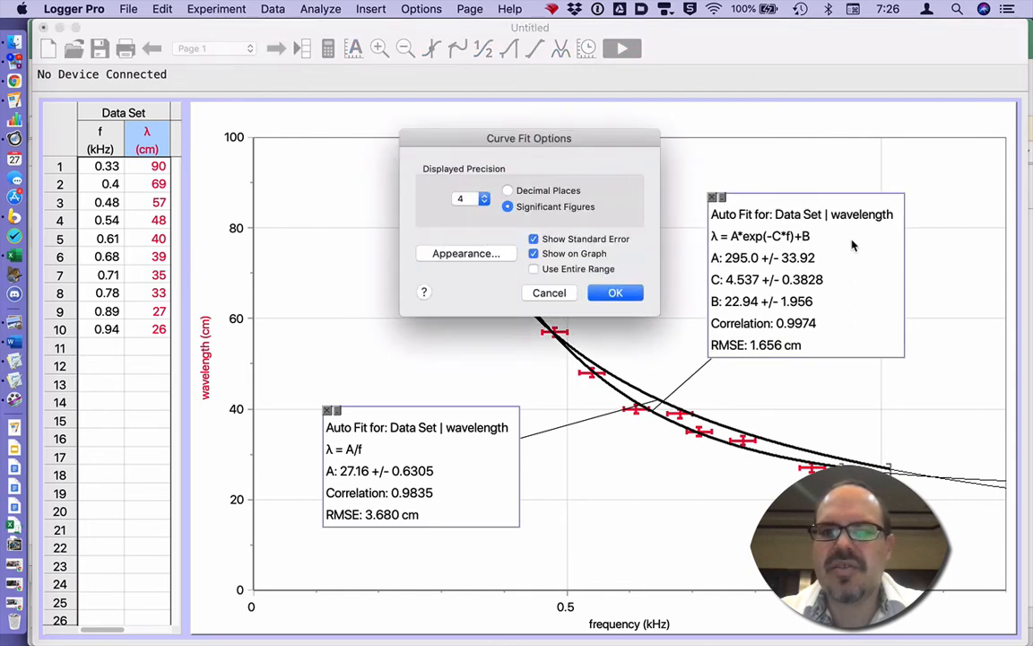
Give the exponential fit a teal appearance.
{"action": "left_click", "coordinate": [465, 253]}
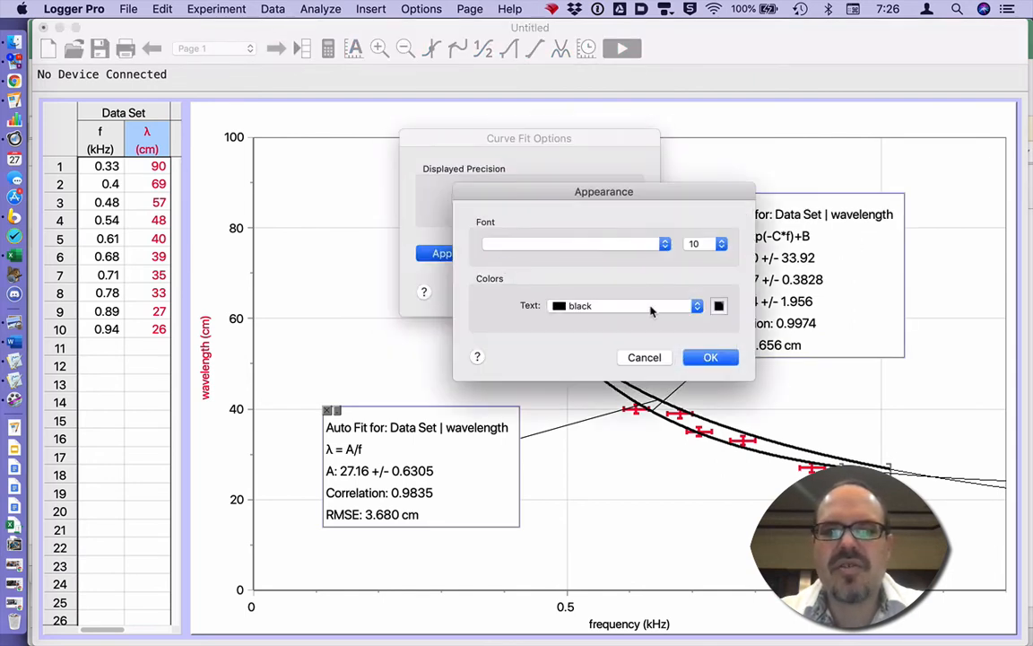
{"action": "left_click", "coordinate": [693, 306]}
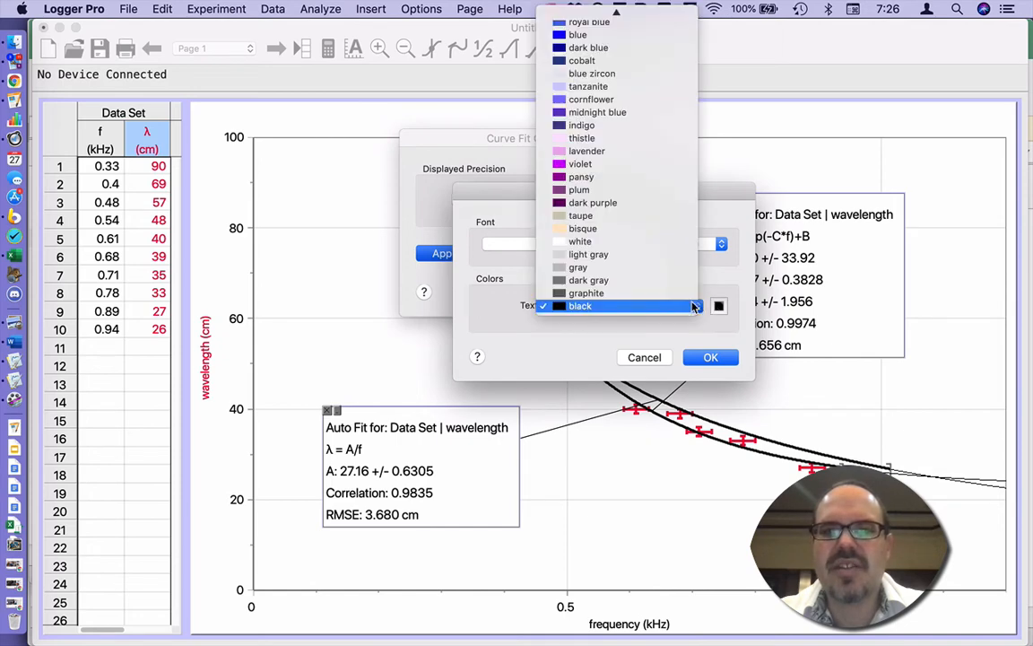
{"action": "scroll", "coordinate": [681, 269], "scroll_direction": "up", "scroll_amount": 3}
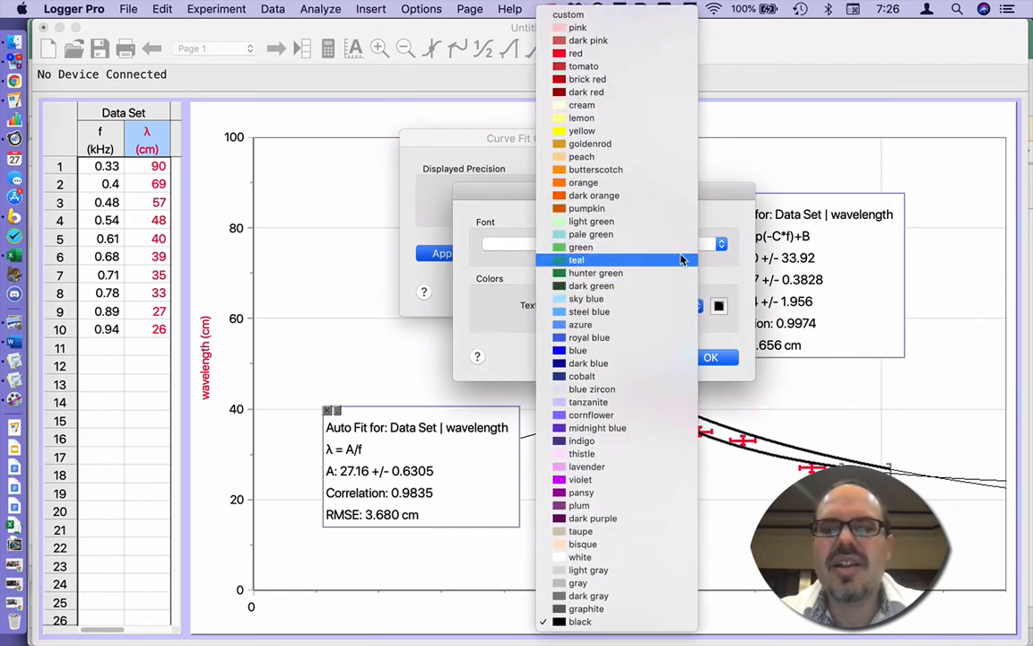
{"action": "left_click", "coordinate": [680, 261]}
{"action": "left_click", "coordinate": [713, 357]}
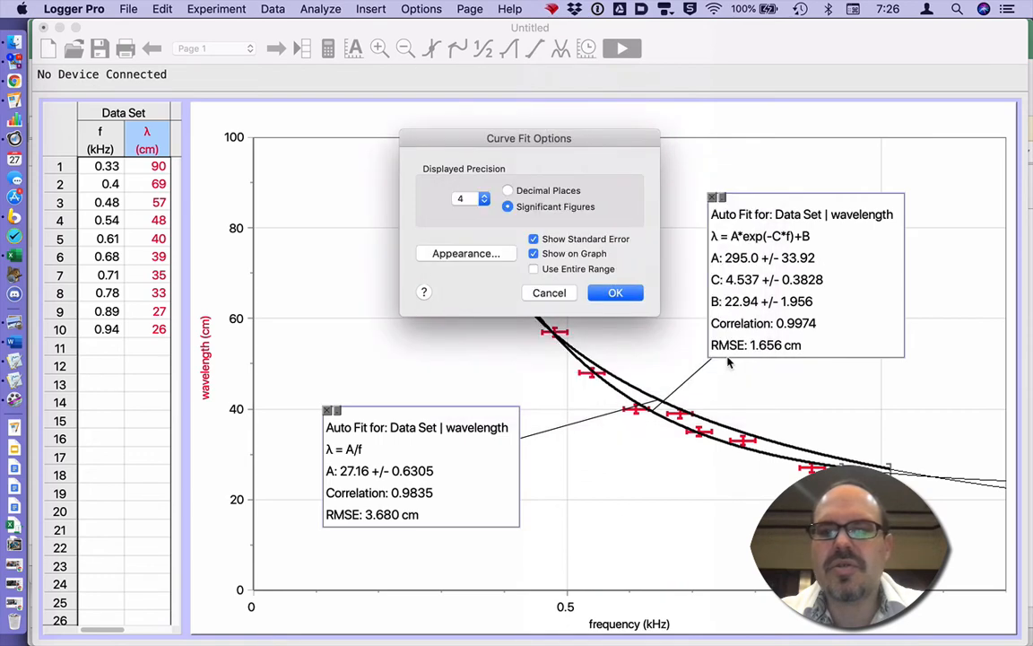
{"action": "left_click", "coordinate": [610, 292]}
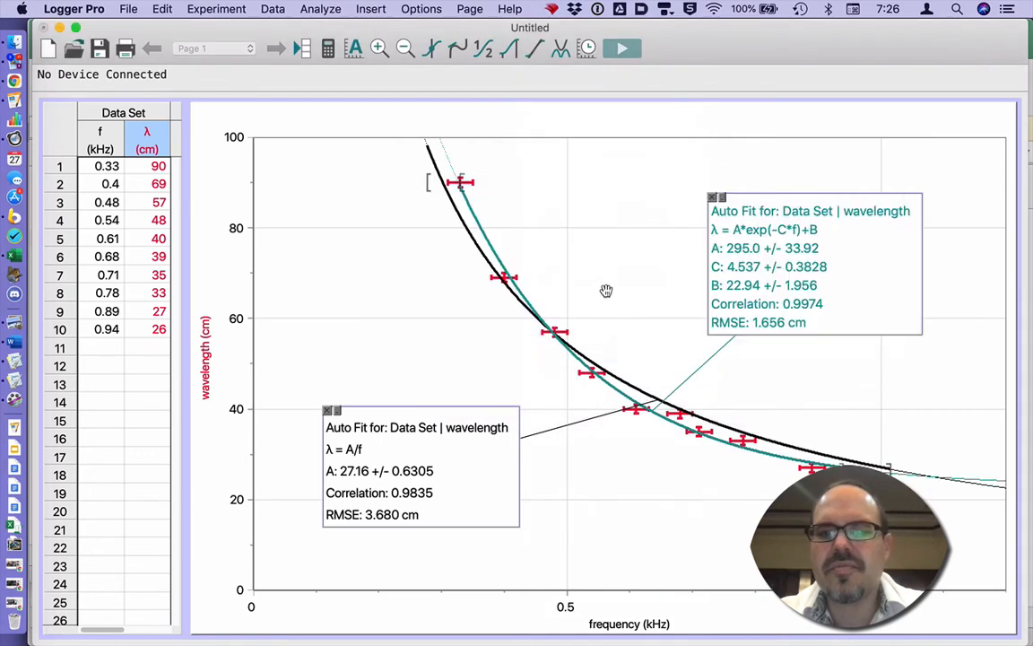
Change the inverse A/f fit's appearance colour to blue.
{"action": "double_click", "coordinate": [428, 449]}
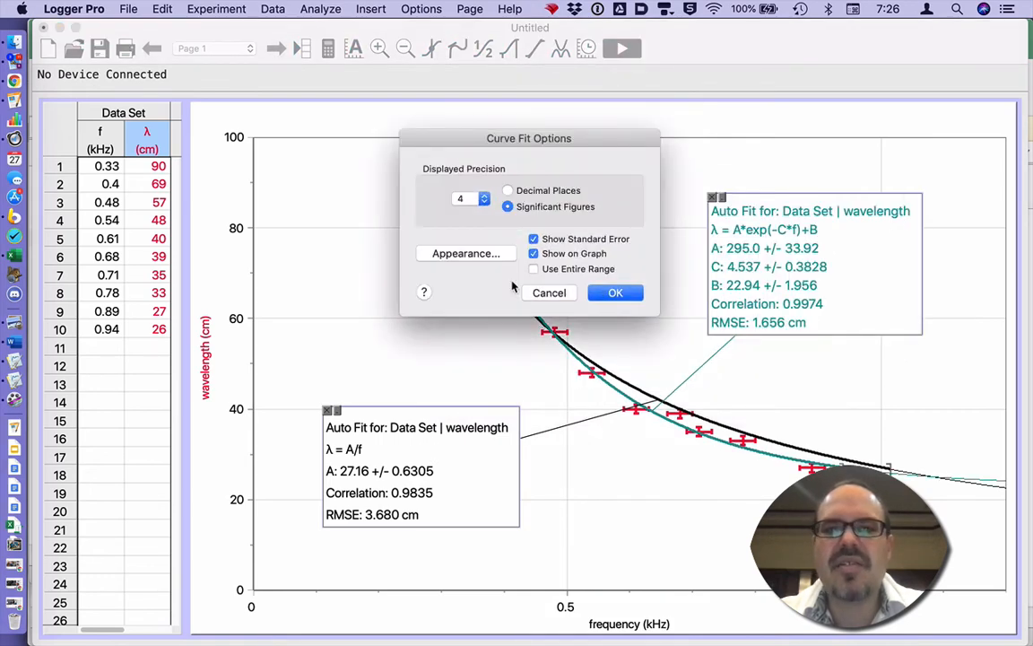
{"action": "left_click", "coordinate": [480, 255]}
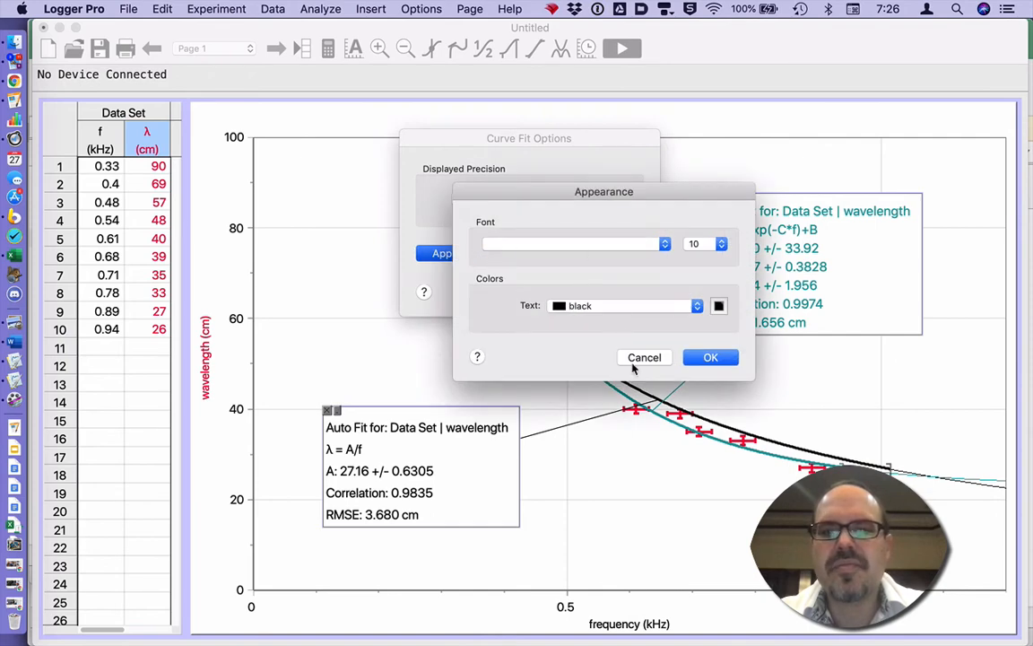
{"action": "left_click", "coordinate": [677, 307]}
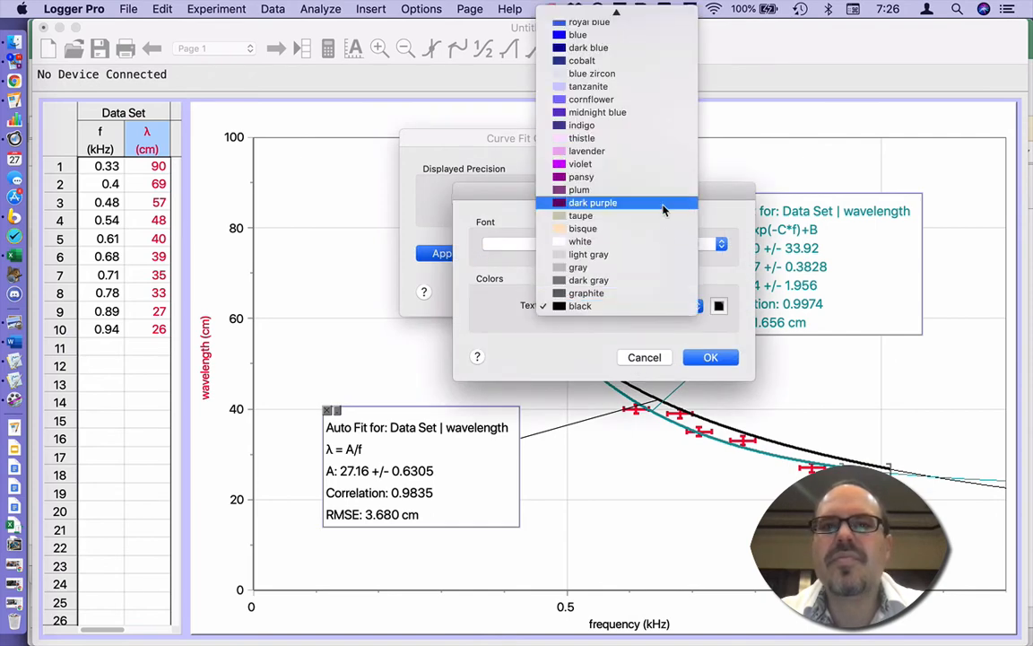
{"action": "scroll", "coordinate": [662, 162], "scroll_direction": "up", "scroll_amount": 3}
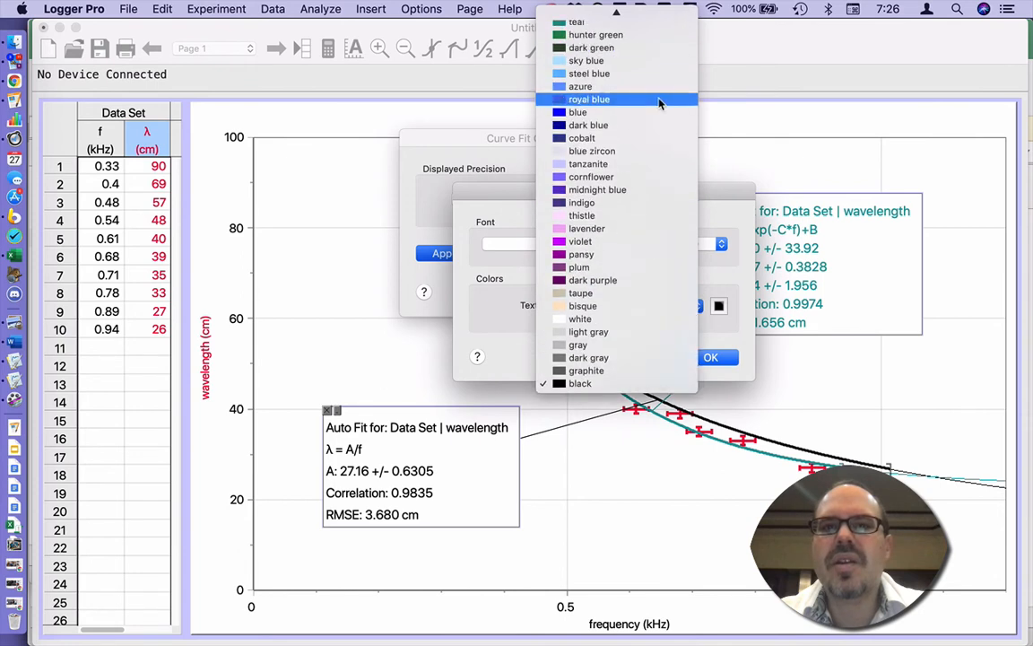
{"action": "left_click", "coordinate": [659, 112]}
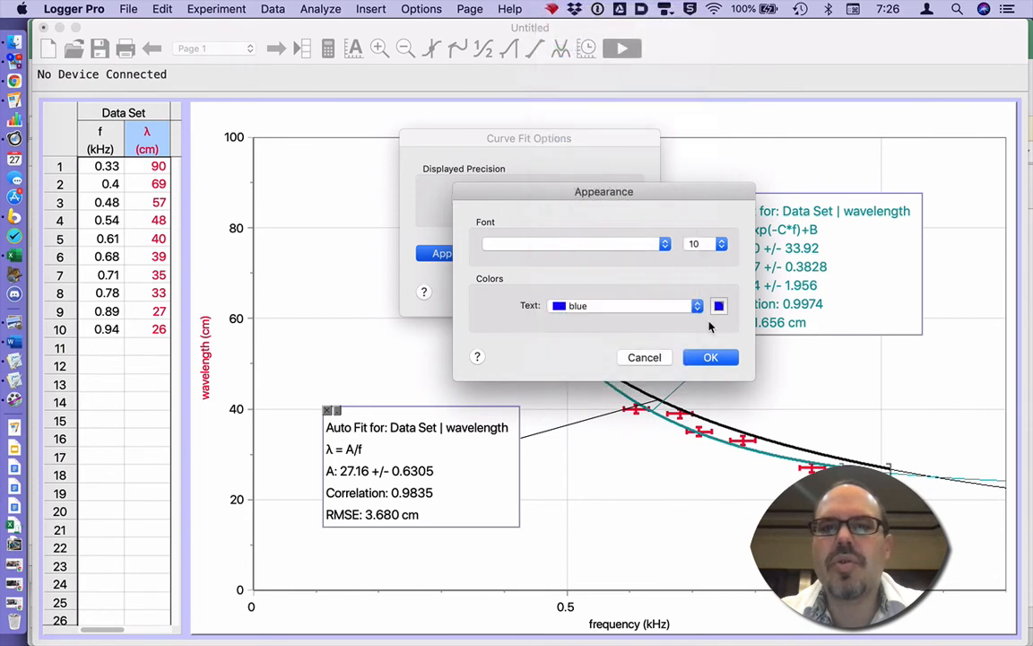
{"action": "left_click", "coordinate": [710, 358]}
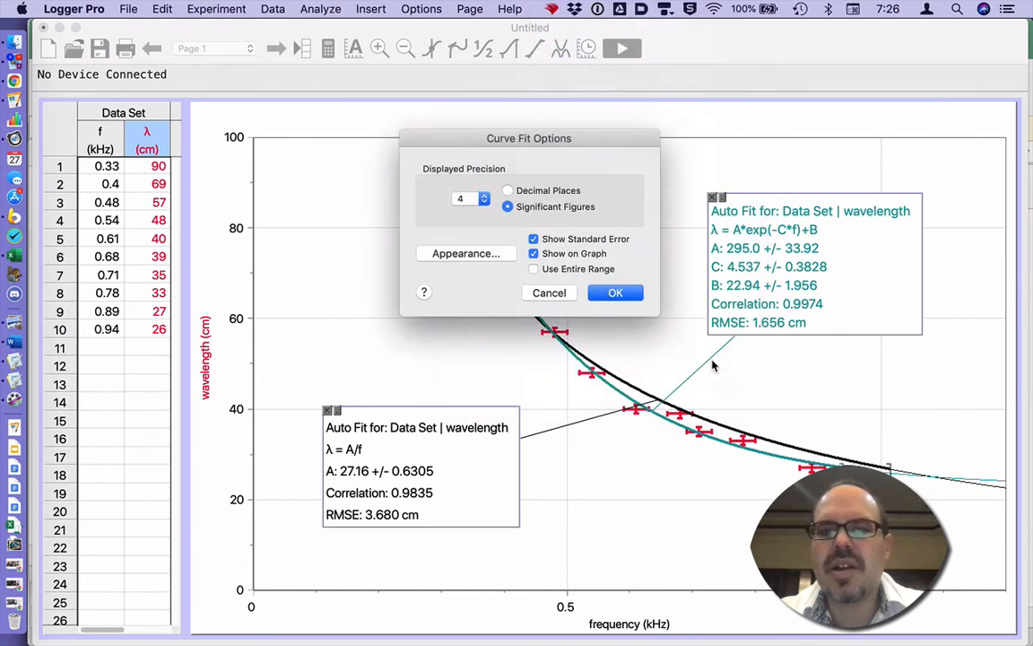
{"action": "left_click", "coordinate": [619, 293]}
Set the exponential fit's text colour to red.
{"action": "double_click", "coordinate": [717, 285]}
{"action": "left_click", "coordinate": [463, 254]}
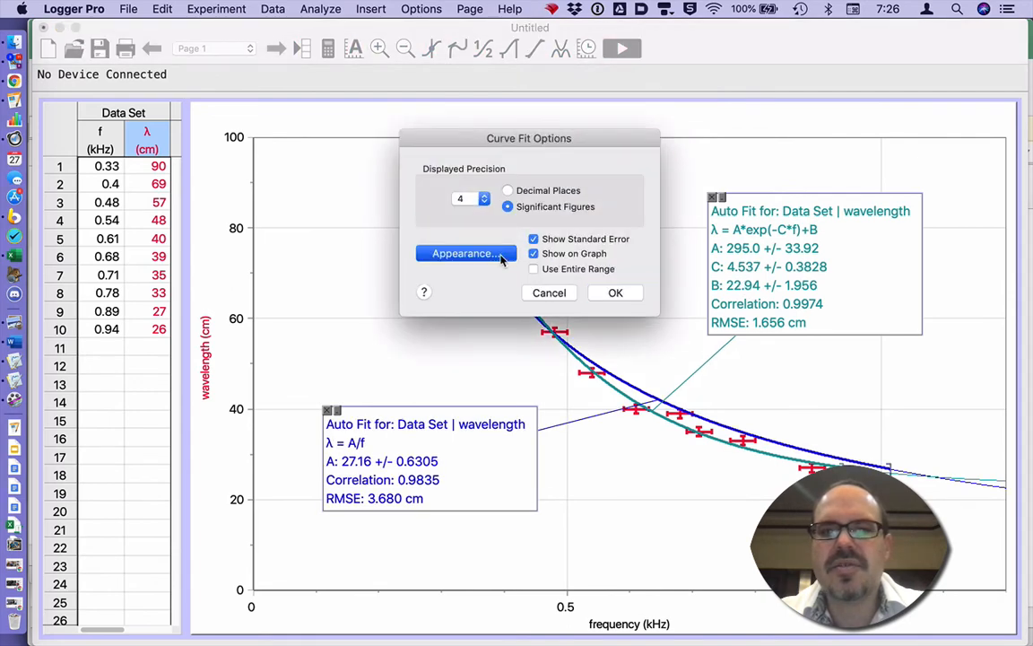
{"action": "left_click", "coordinate": [587, 305]}
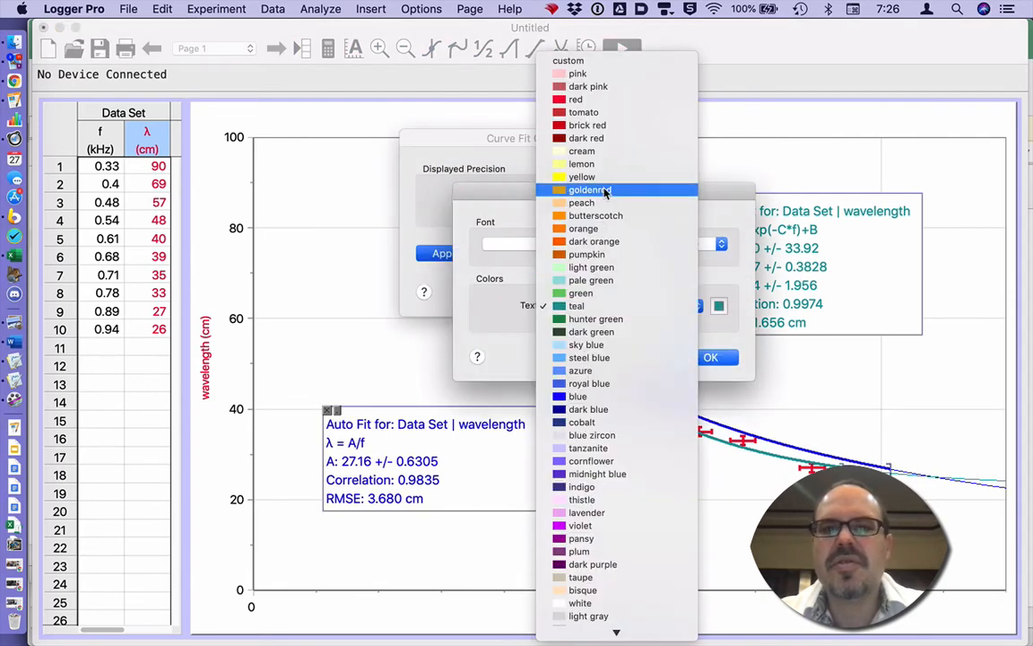
{"action": "left_click", "coordinate": [579, 99]}
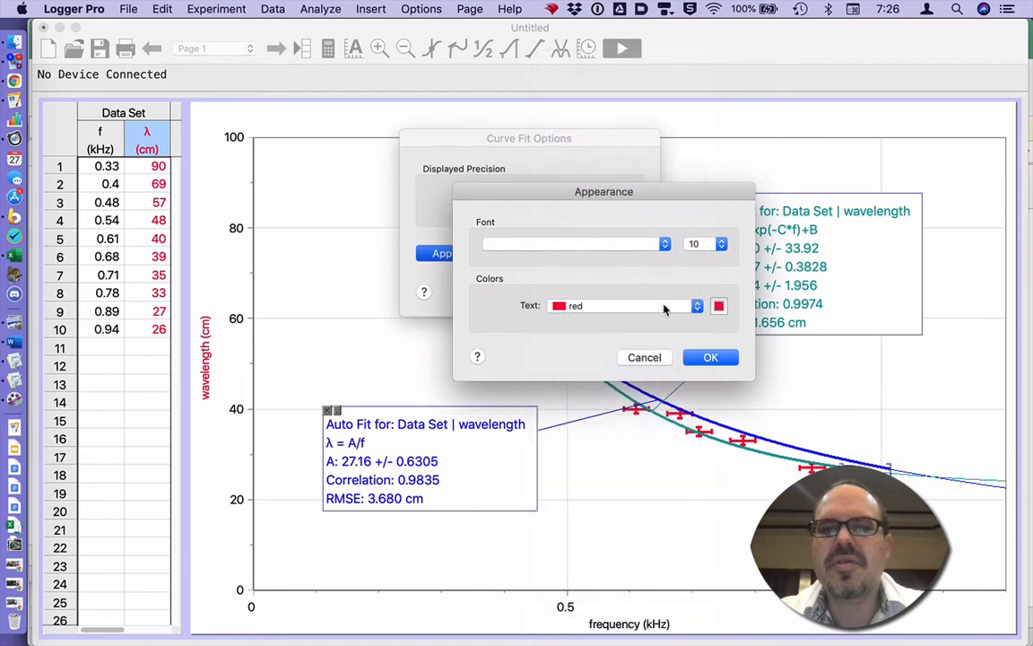
{"action": "left_click", "coordinate": [710, 357]}
{"action": "left_click", "coordinate": [613, 294]}
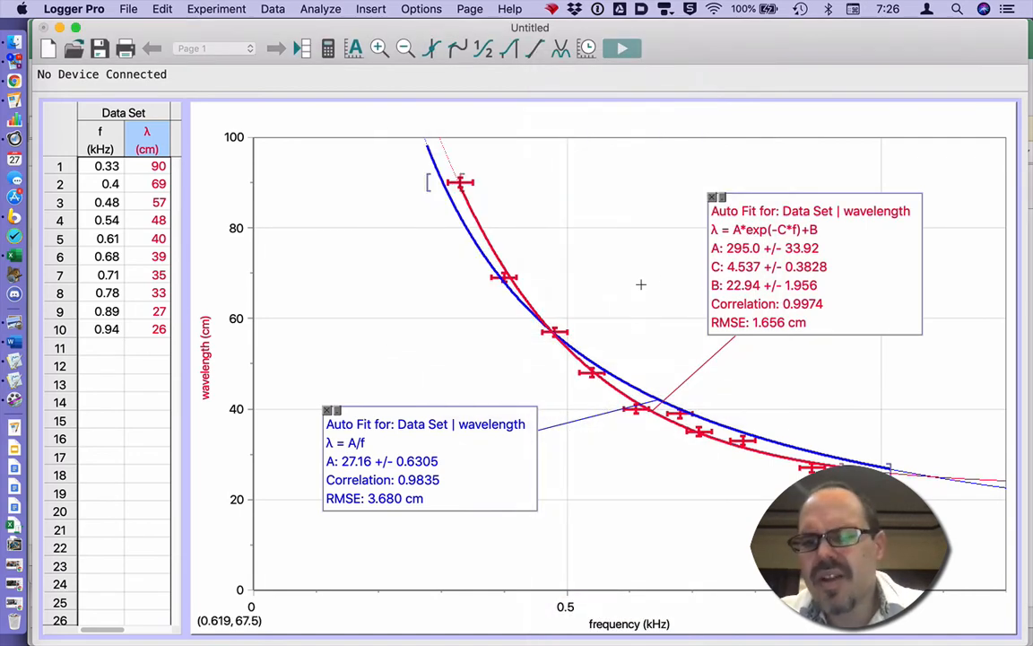
Delete the blue λ = A/f fit and its annotation from the graph.
{"action": "left_click", "coordinate": [327, 410]}
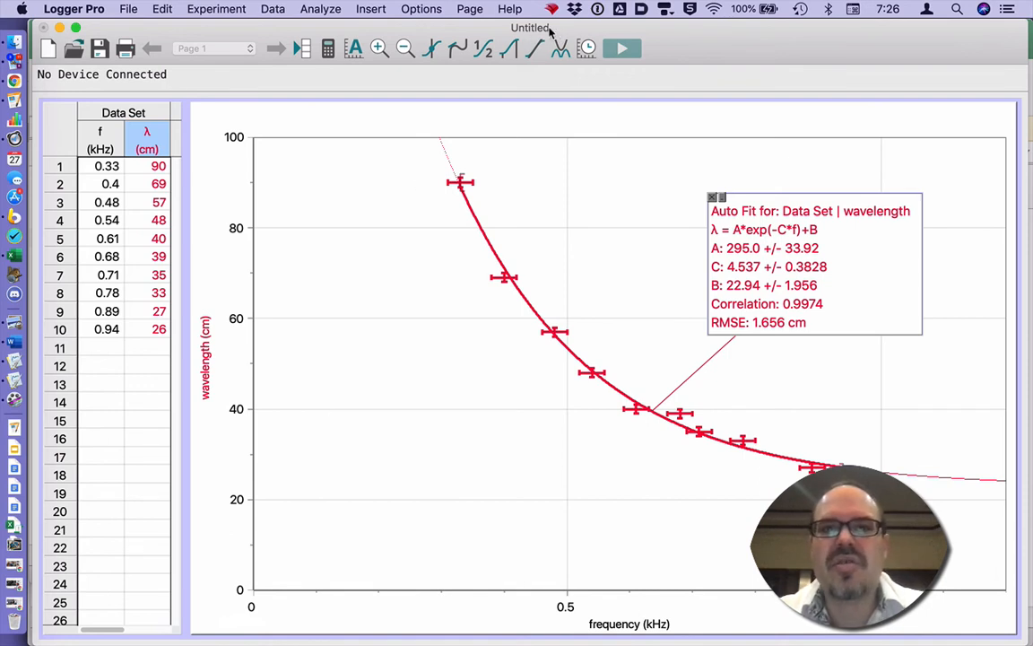
{"action": "left_click", "coordinate": [129, 9]}
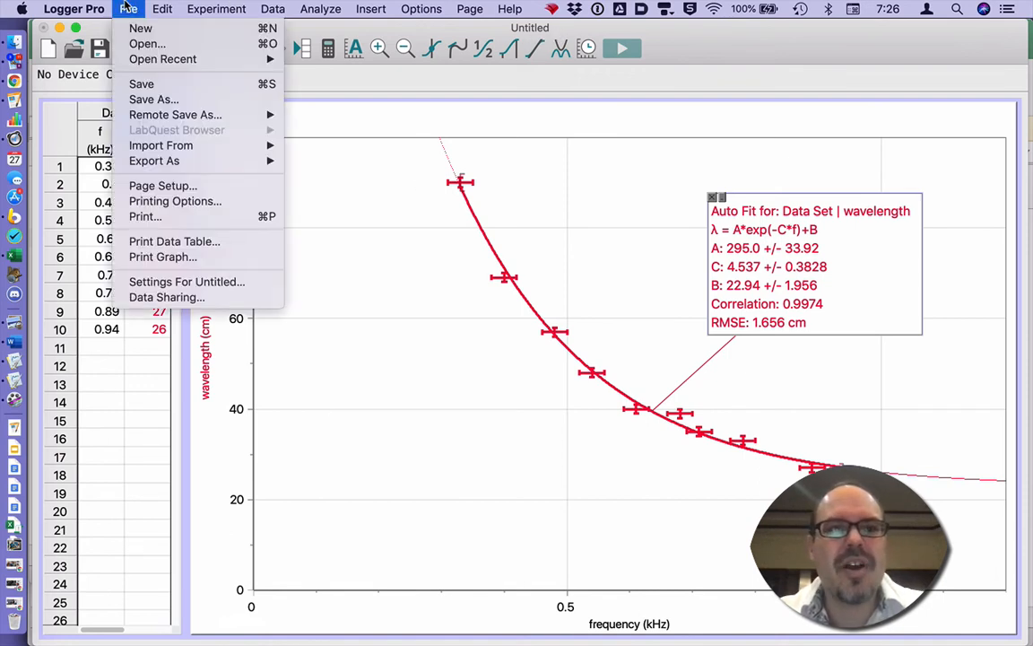
Save the experiment in the current folder as 'G10 Sci - Rubens Tube frequency vs wavelength graph'.
{"action": "left_click", "coordinate": [139, 85]}
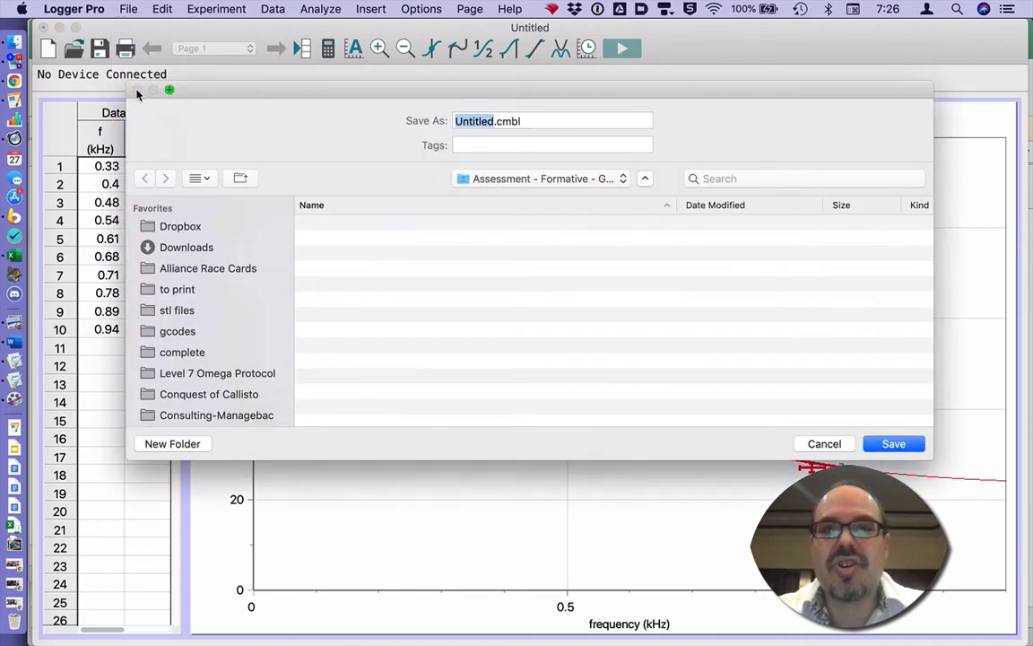
{"action": "left_click", "coordinate": [561, 181]}
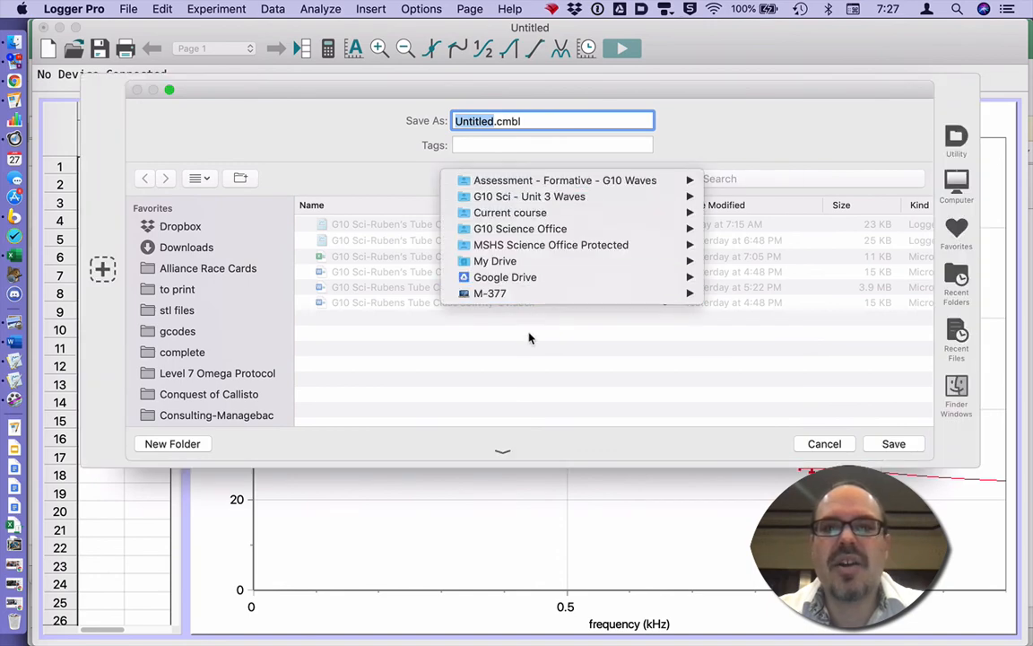
{"action": "left_click", "coordinate": [528, 376]}
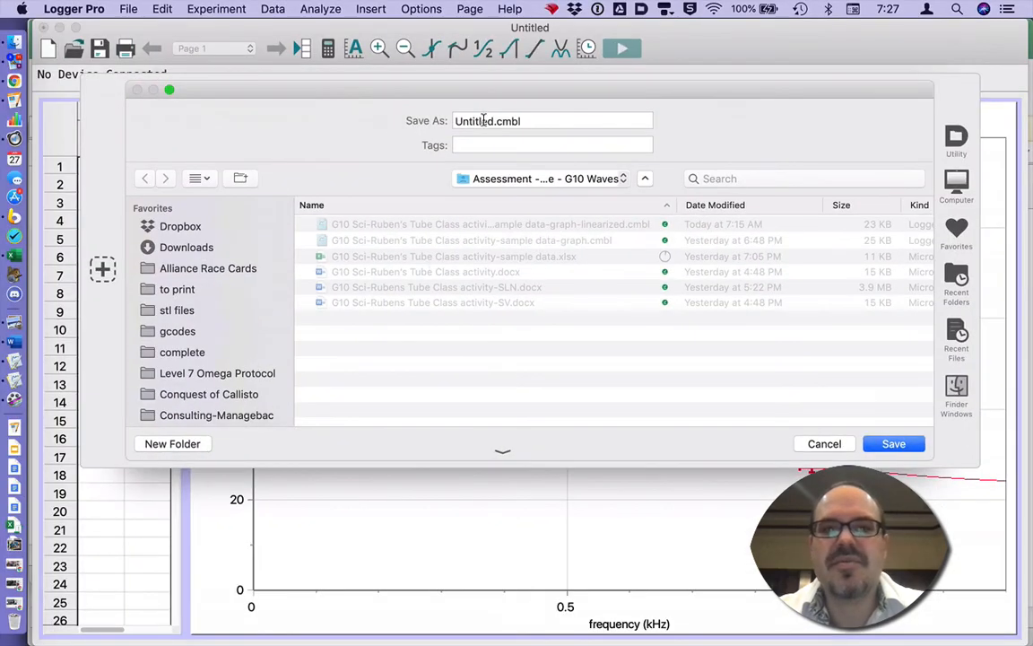
{"action": "double_click", "coordinate": [475, 121]}
{"action": "type", "text": "G10"}
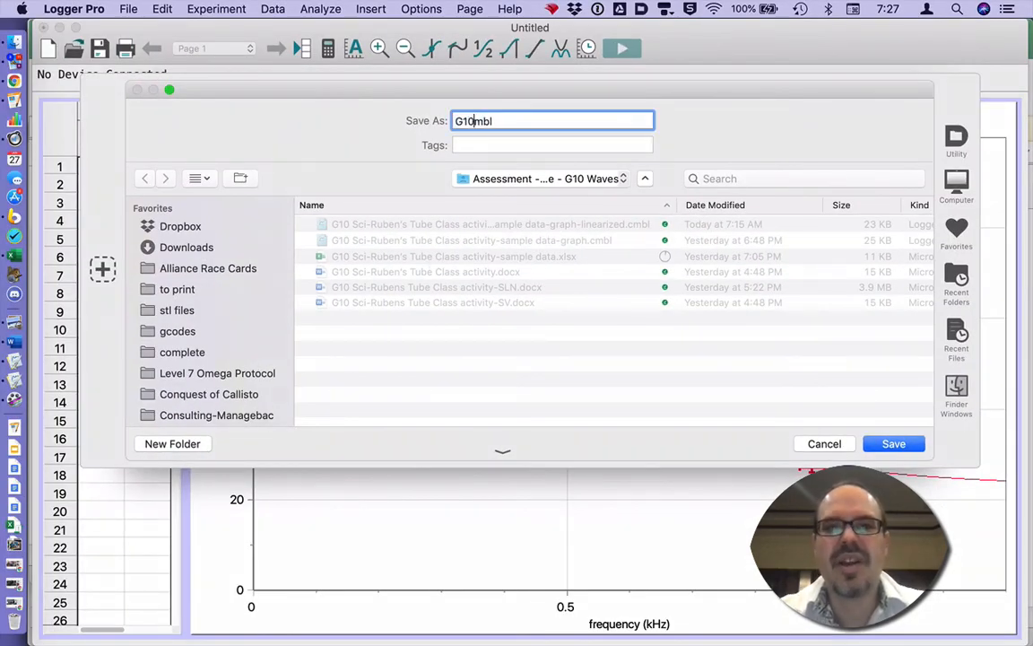
{"action": "type", "text": ". S"}
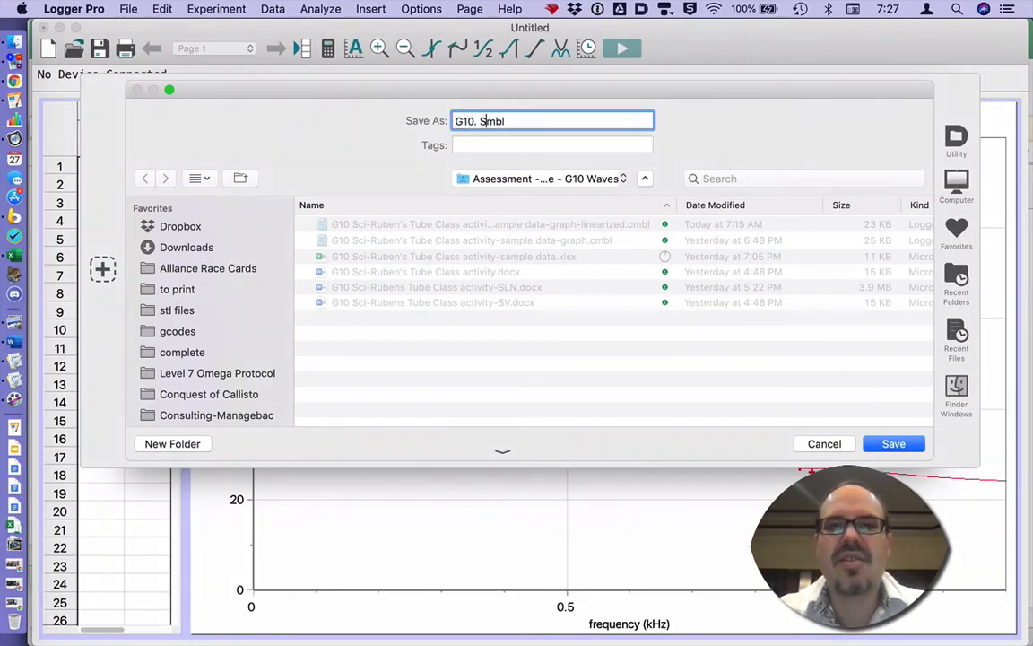
{"action": "key", "text": "BackSpace"}
{"action": "key", "text": "BackSpace"}
{"action": "key", "text": "BackSpace"}
{"action": "type", "text": "Sc"}
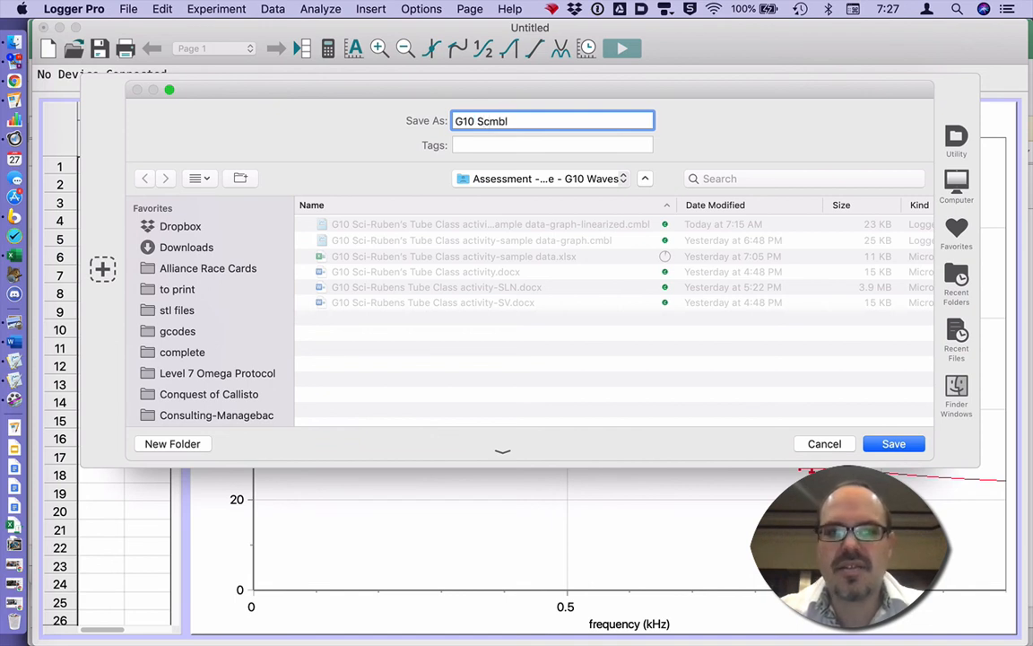
{"action": "type", "text": "i.c"}
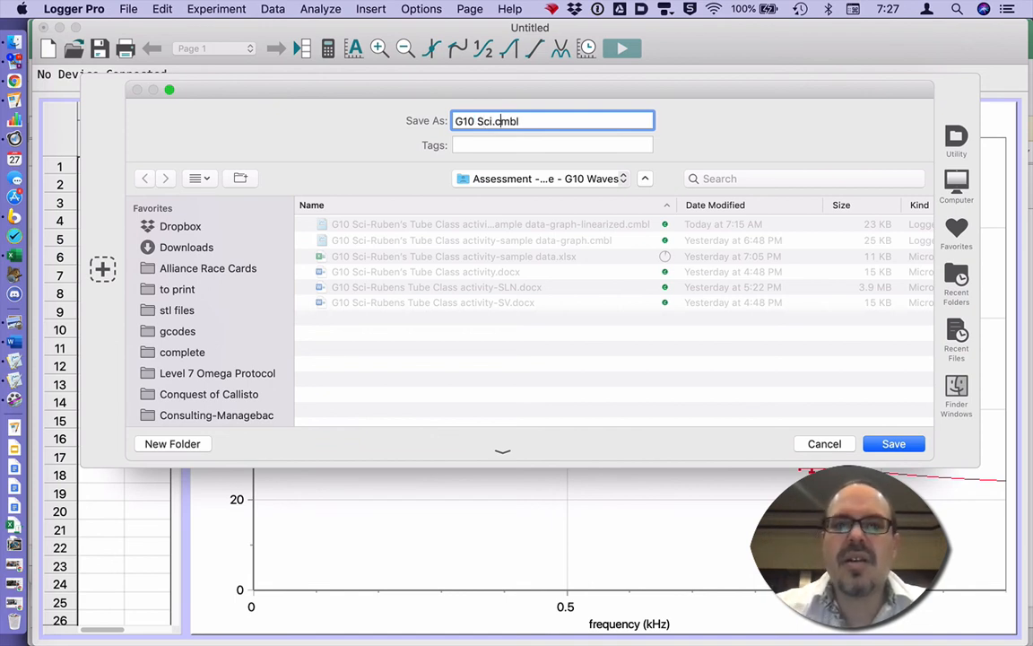
{"action": "type", "text": " - "}
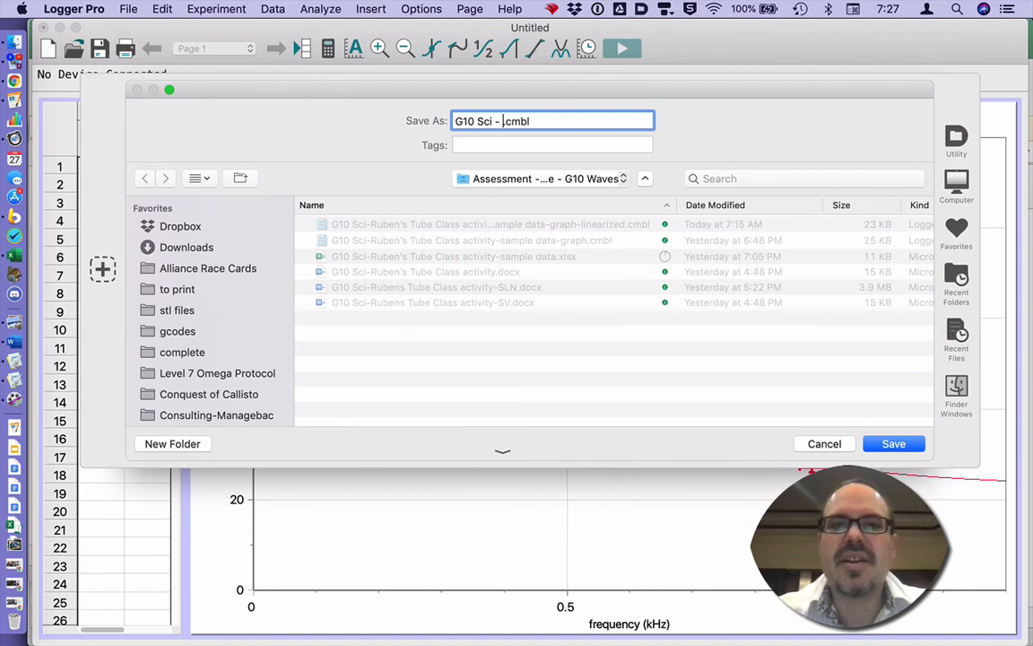
{"action": "type", "text": "Ruben"}
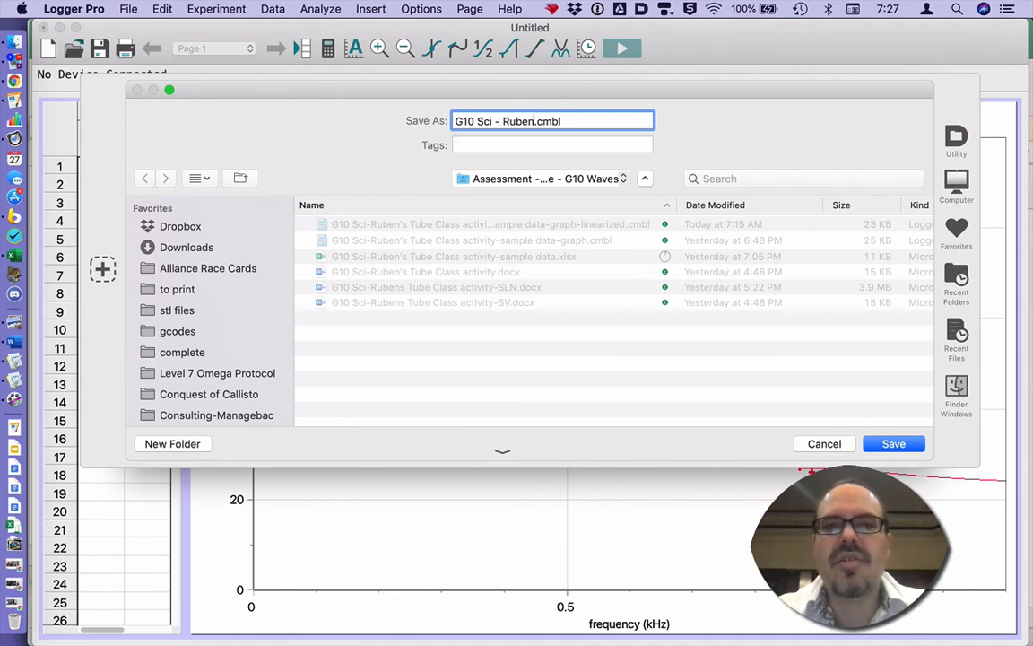
{"action": "type", "text": "s Tube "}
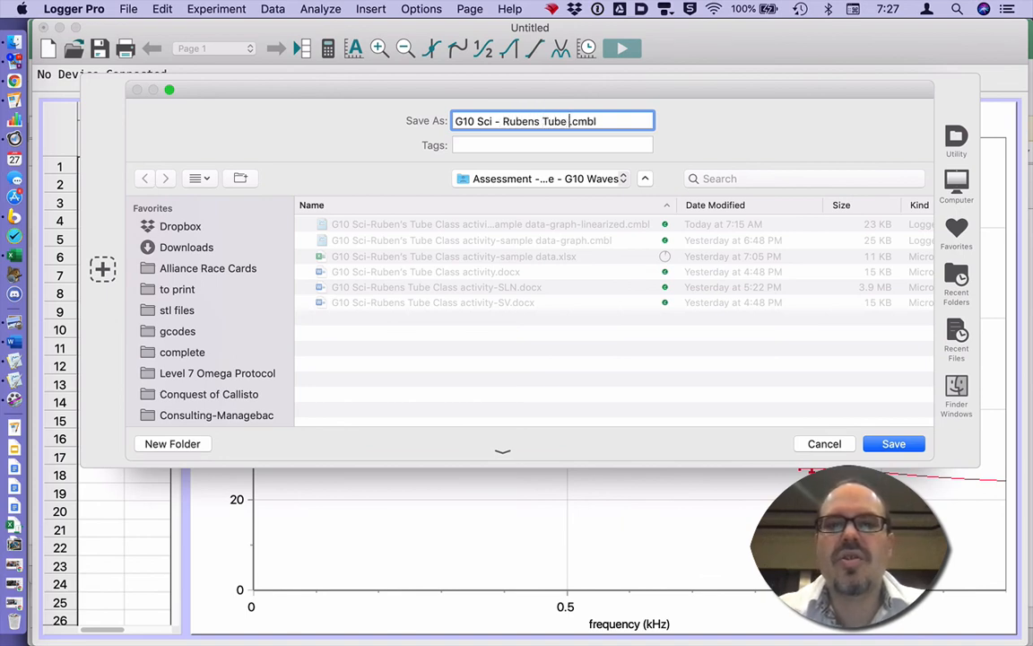
{"action": "type", "text": "freq"}
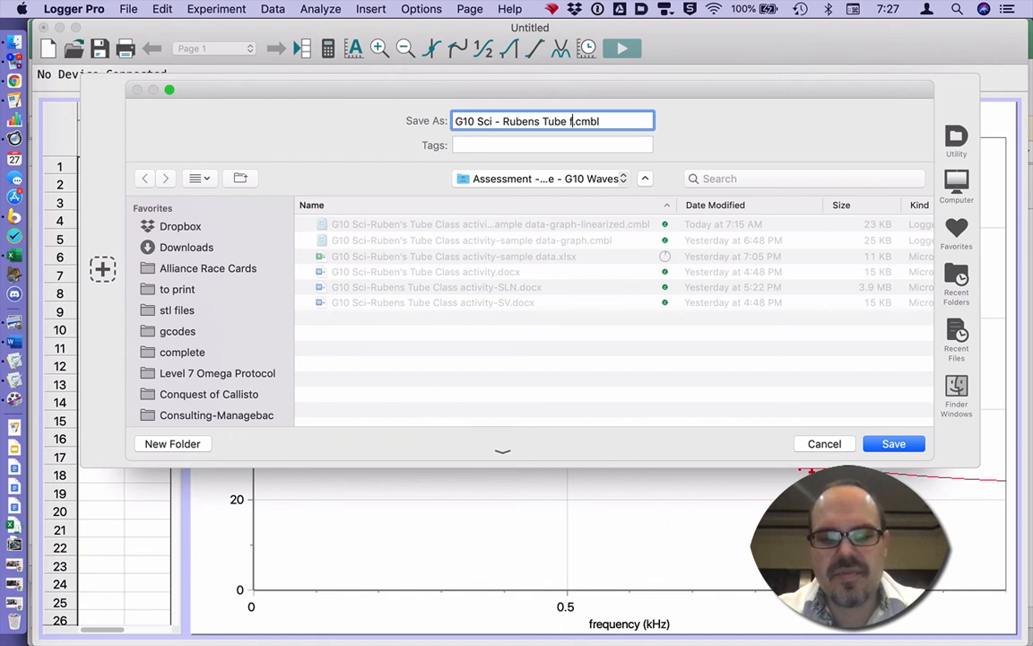
{"action": "type", "text": "qu"}
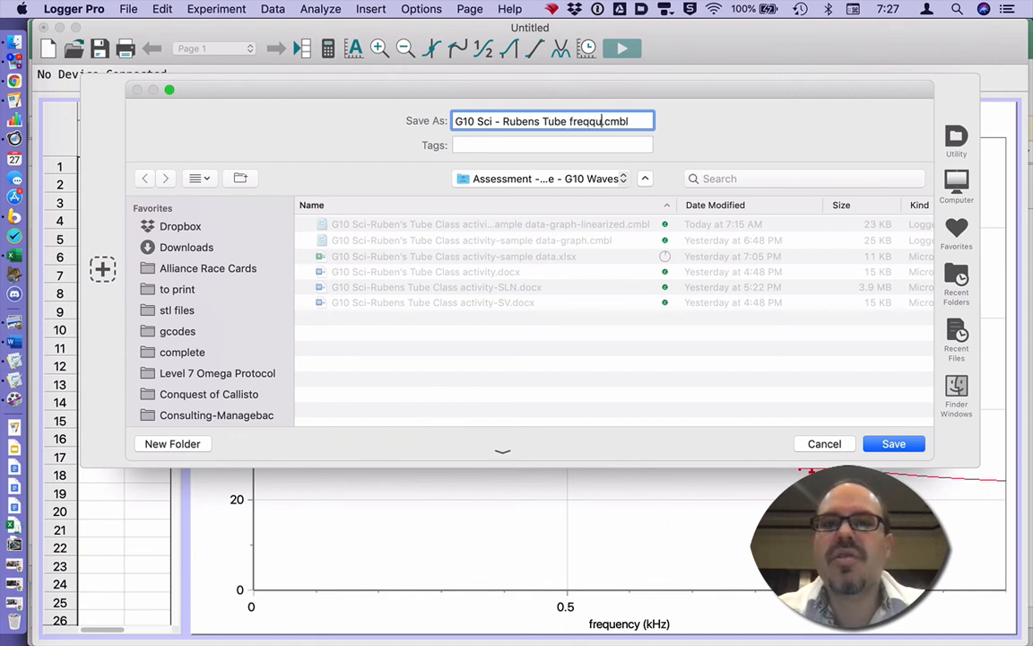
{"action": "key", "text": "BackSpace"}
{"action": "type", "text": "u"}
{"action": "type", "text": "ency vs "}
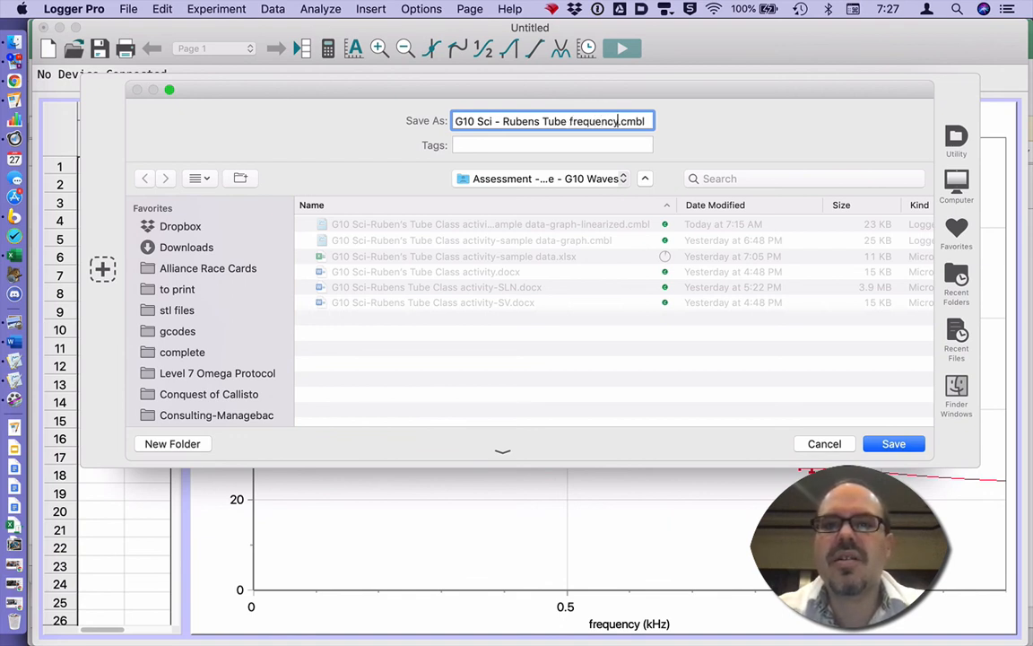
{"action": "type", "text": "wav"}
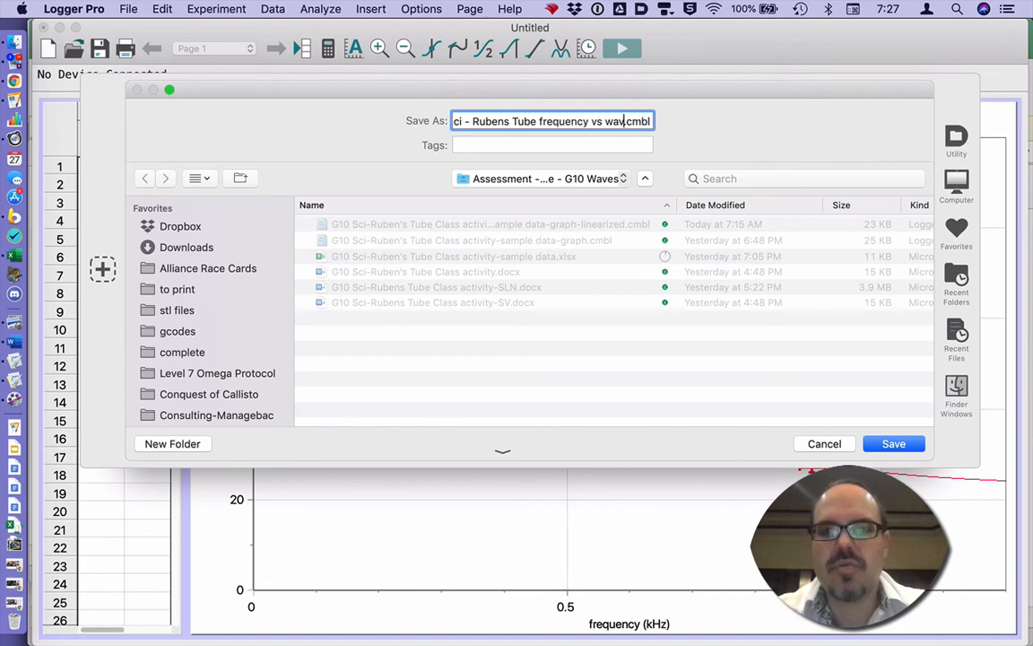
{"action": "type", "text": "ele"}
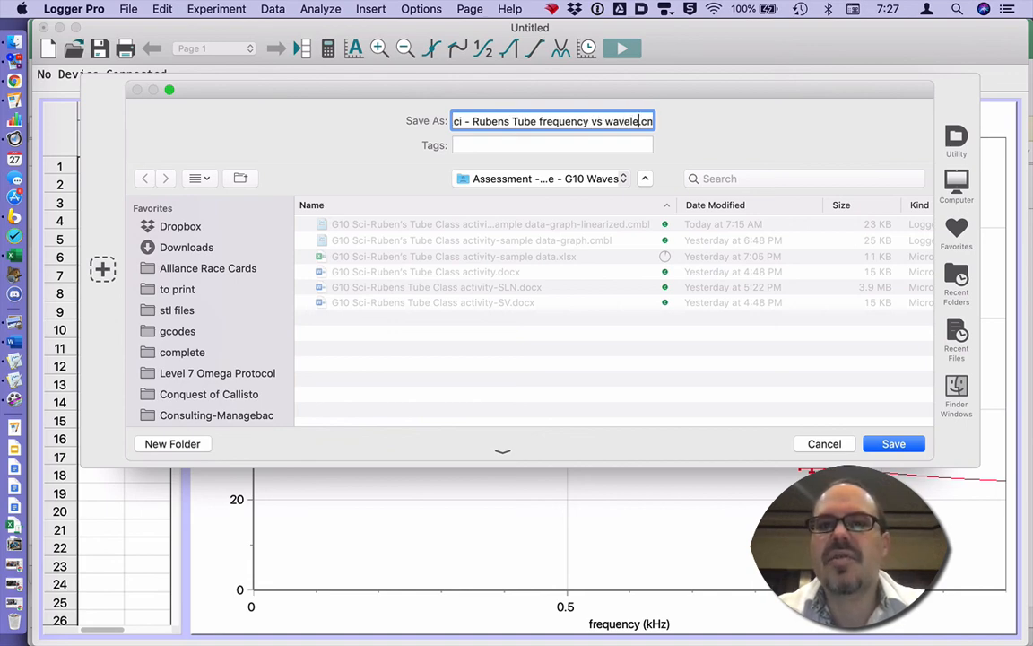
{"action": "type", "text": "ngth graph"}
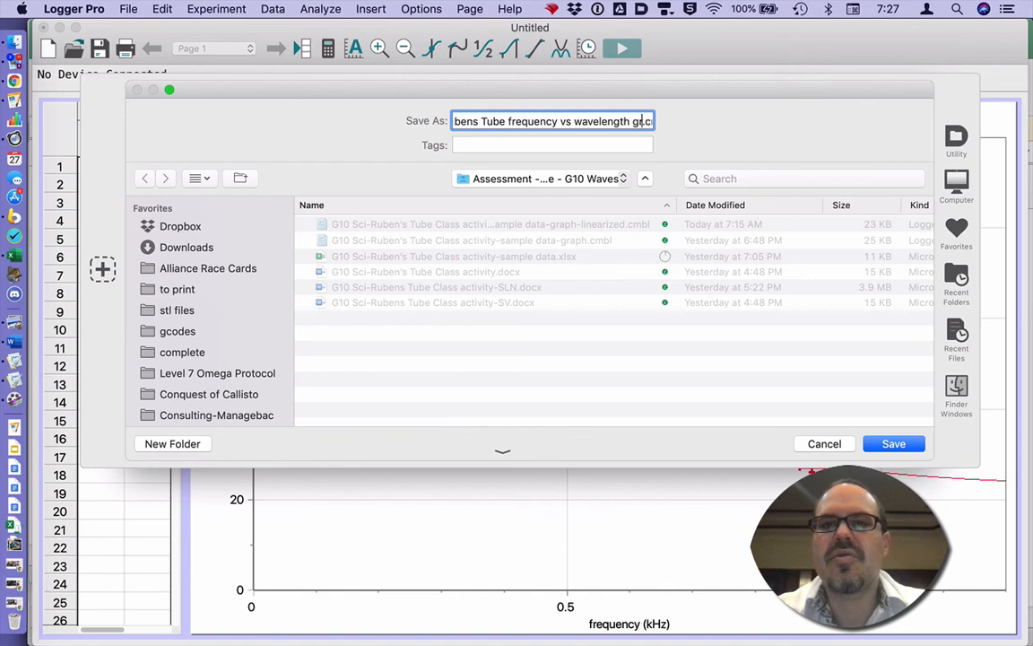
{"action": "key", "text": "Return"}
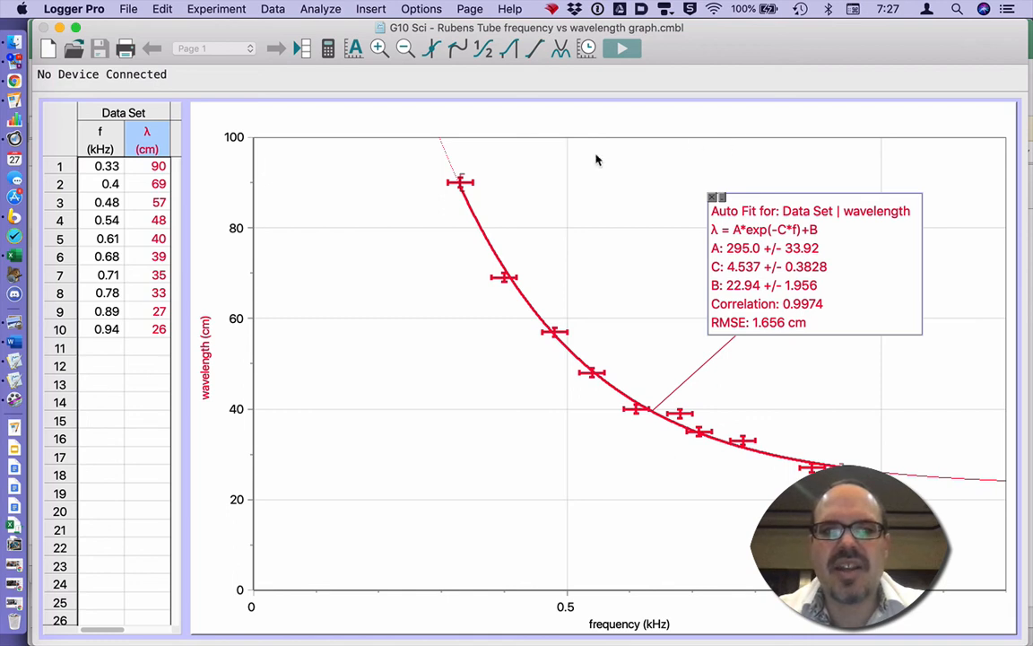
Select the wavelength vs frequency graph and copy it to the clipboard with Cmd+C.
{"action": "left_click", "coordinate": [363, 159]}
{"action": "key", "text": "super+c"}
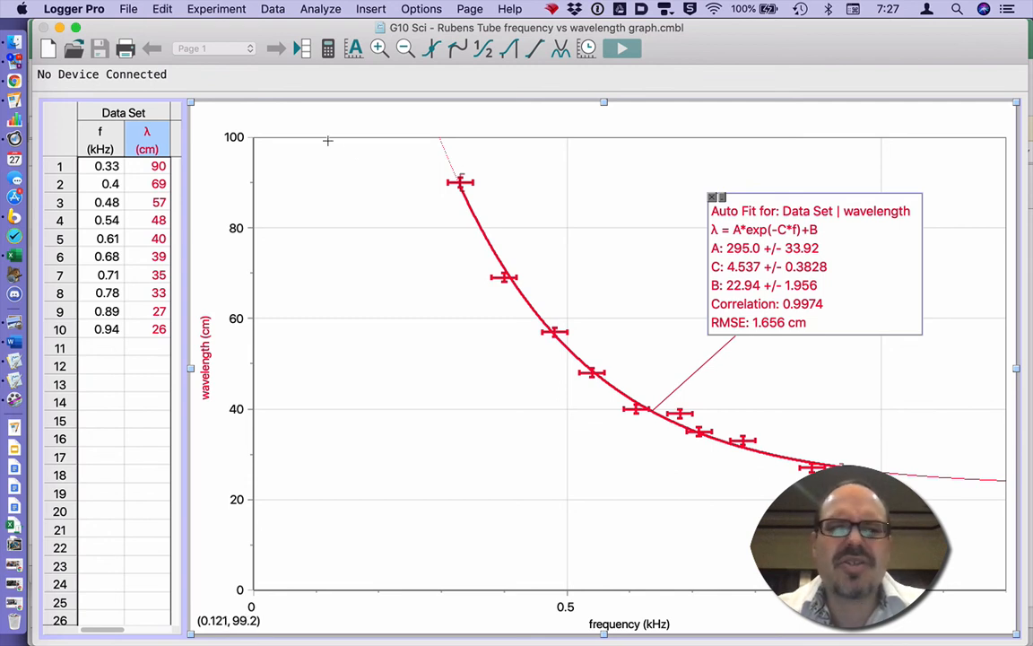
{"action": "left_click", "coordinate": [159, 8]}
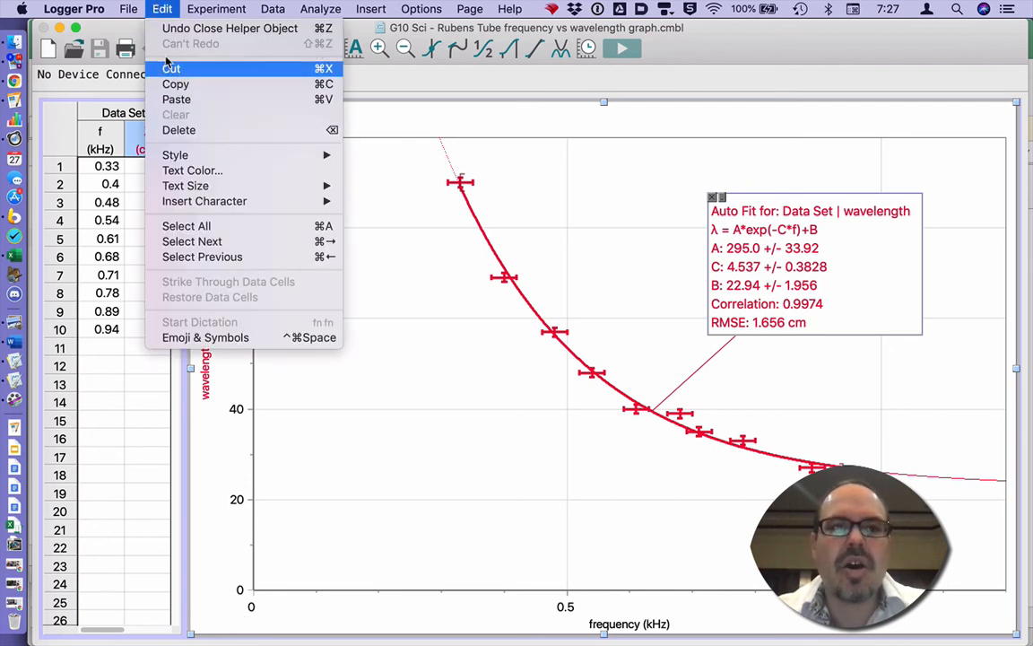
{"action": "left_click", "coordinate": [153, 8]}
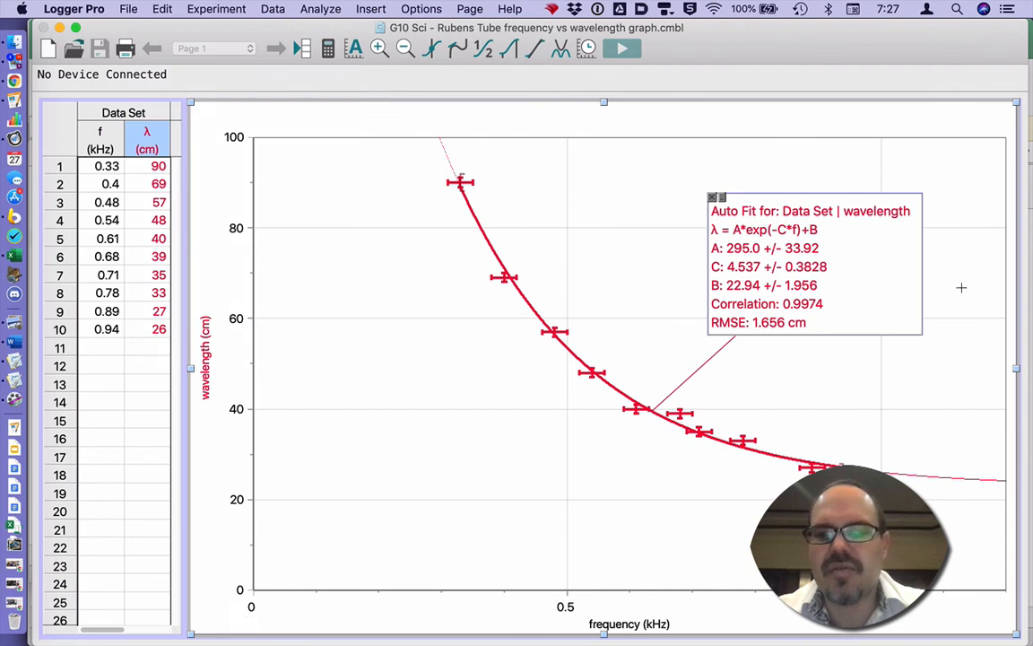